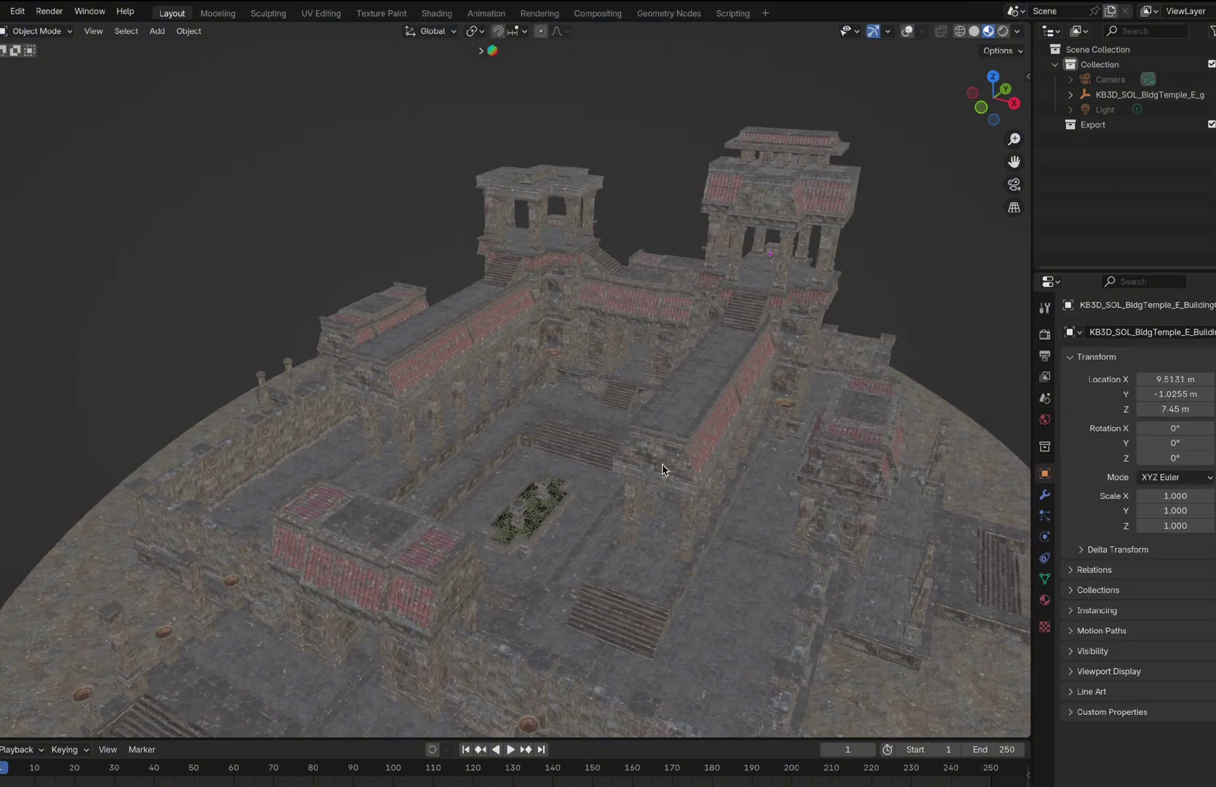
left_click(662, 464)
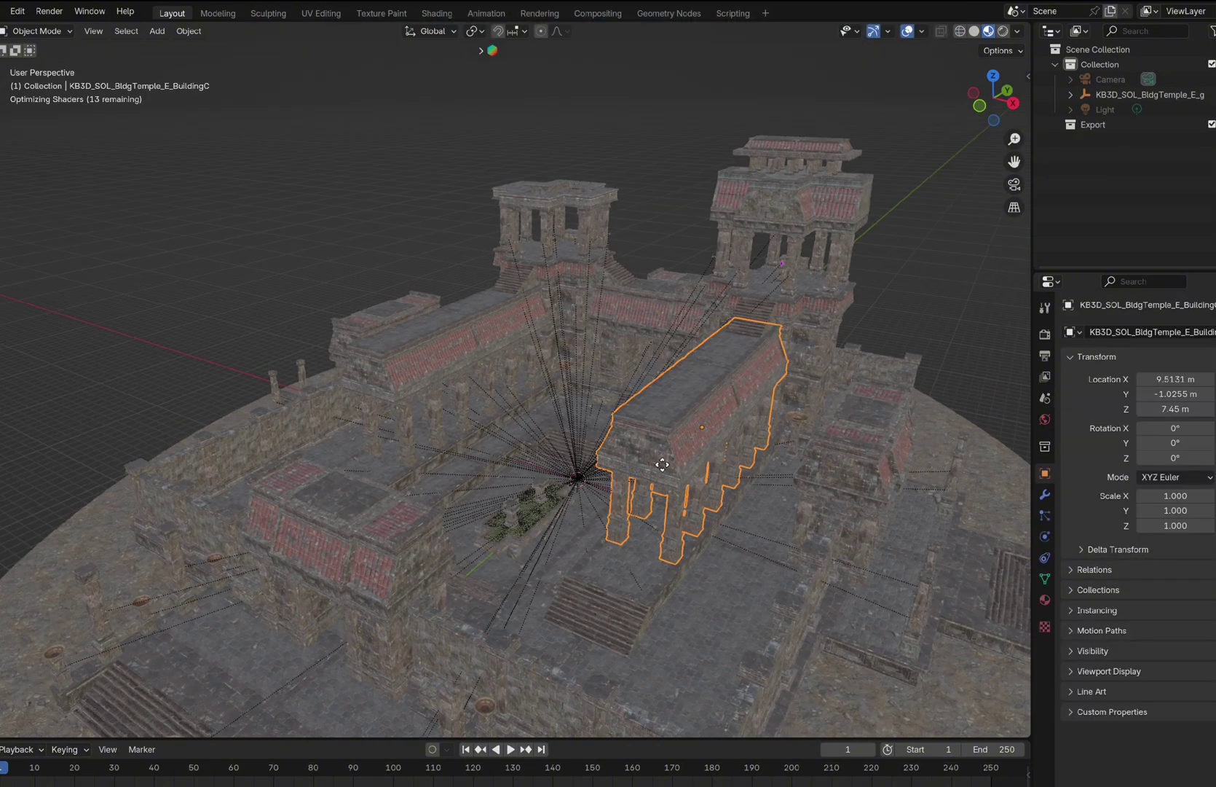
left_click(487, 325)
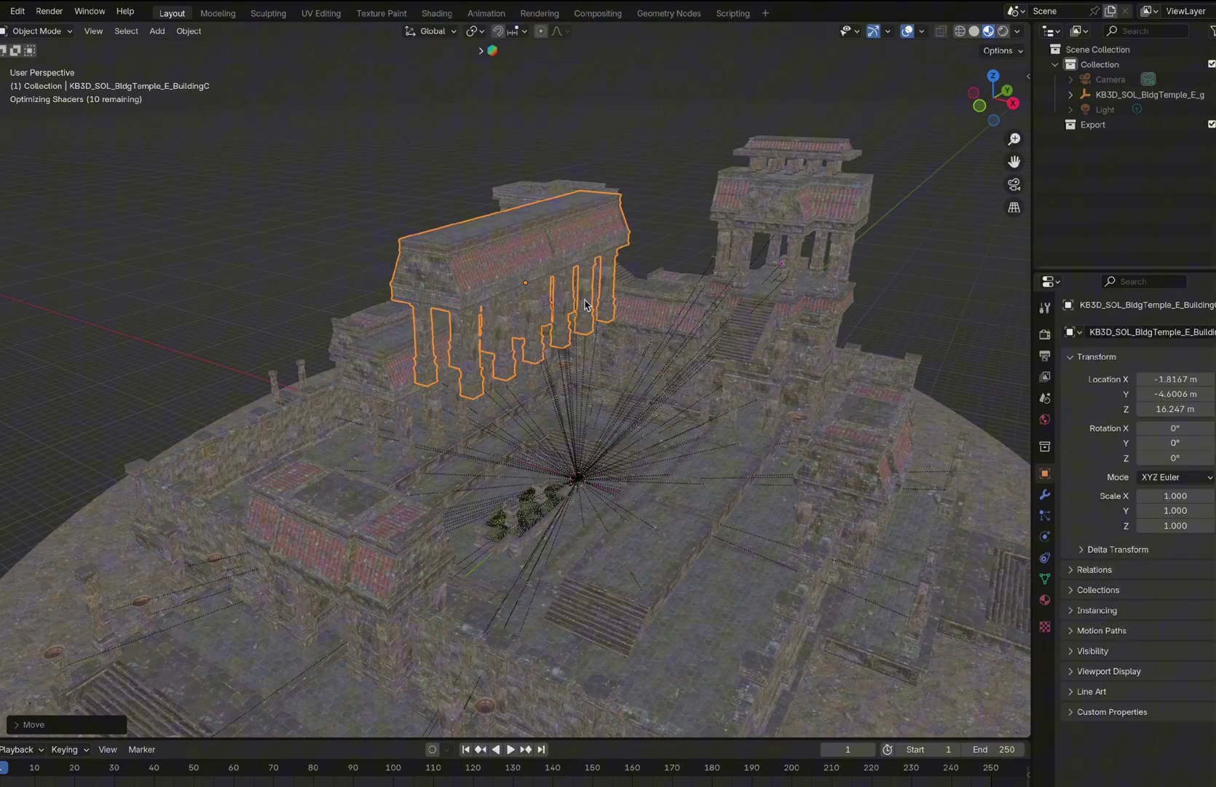
key("ctrl+z")
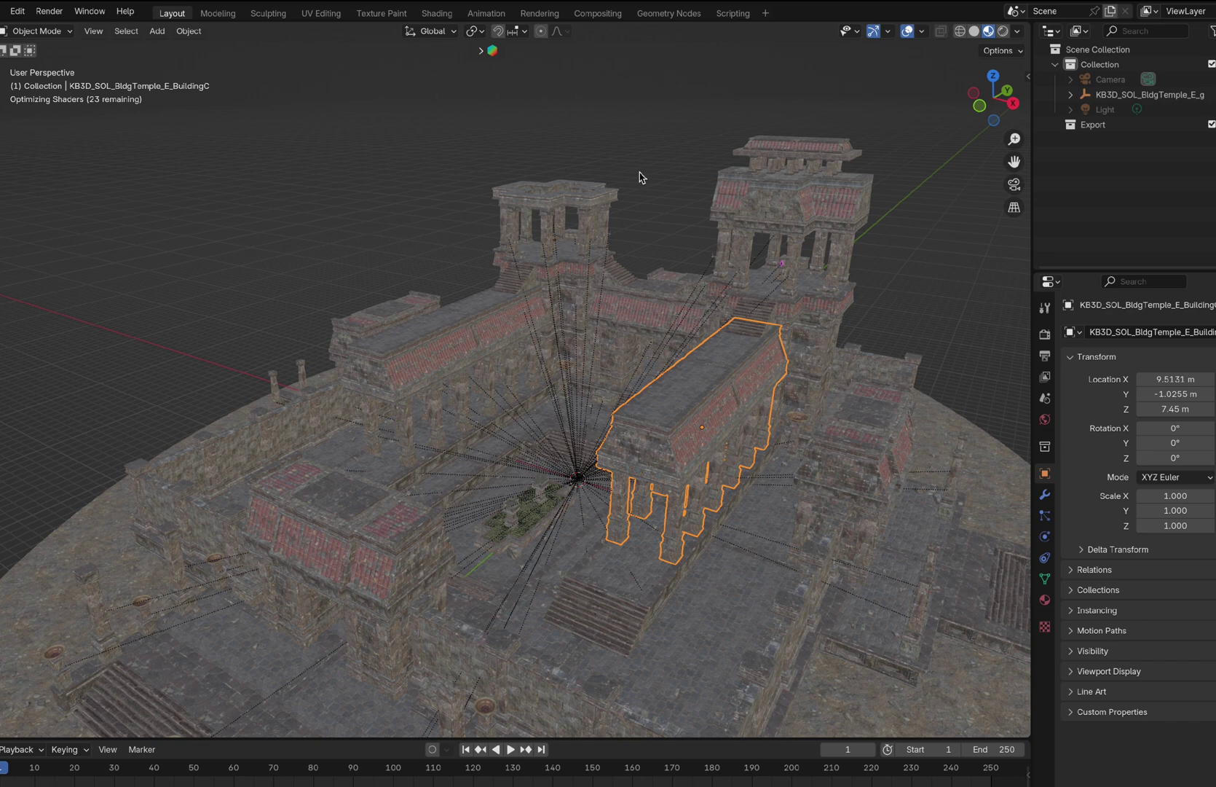
Select all the temple objects and set the Unreal project path for the export to the Blender2UE project's Content folder
scroll(578, 361, "down", 5)
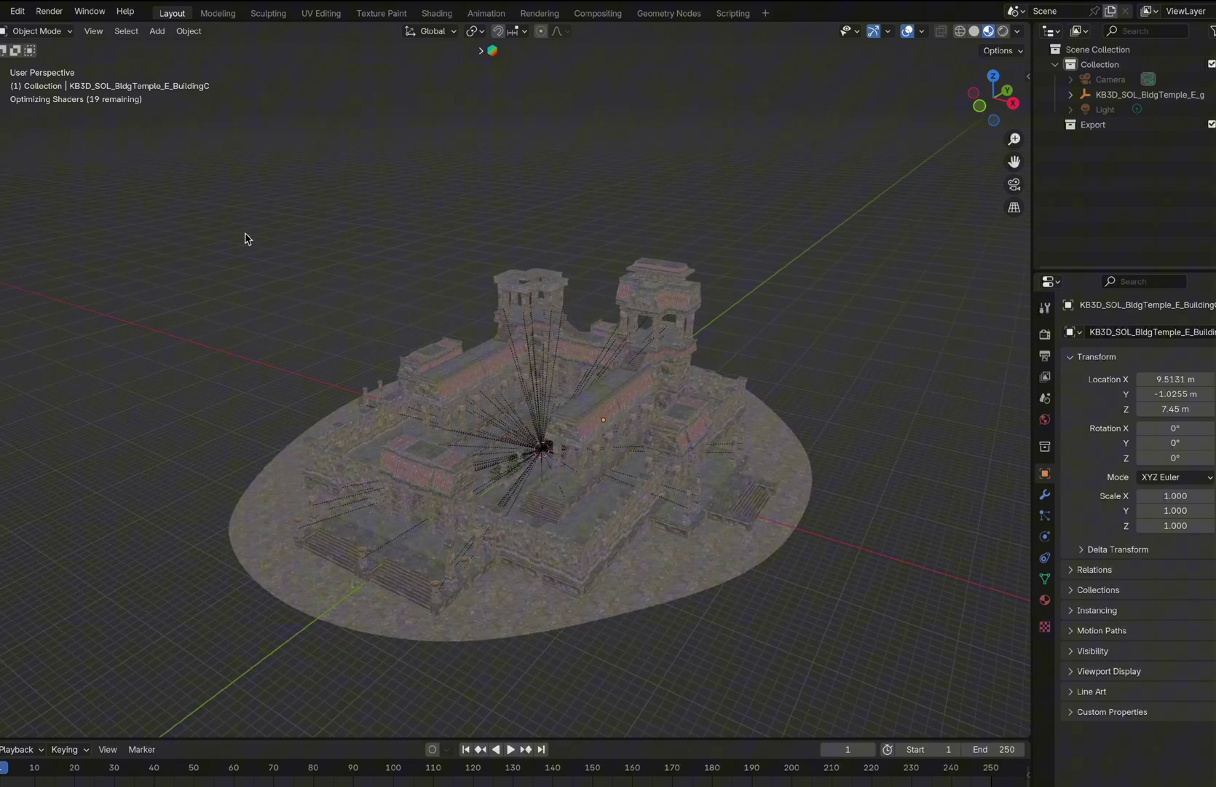
left_click_drag(214, 207, 813, 624)
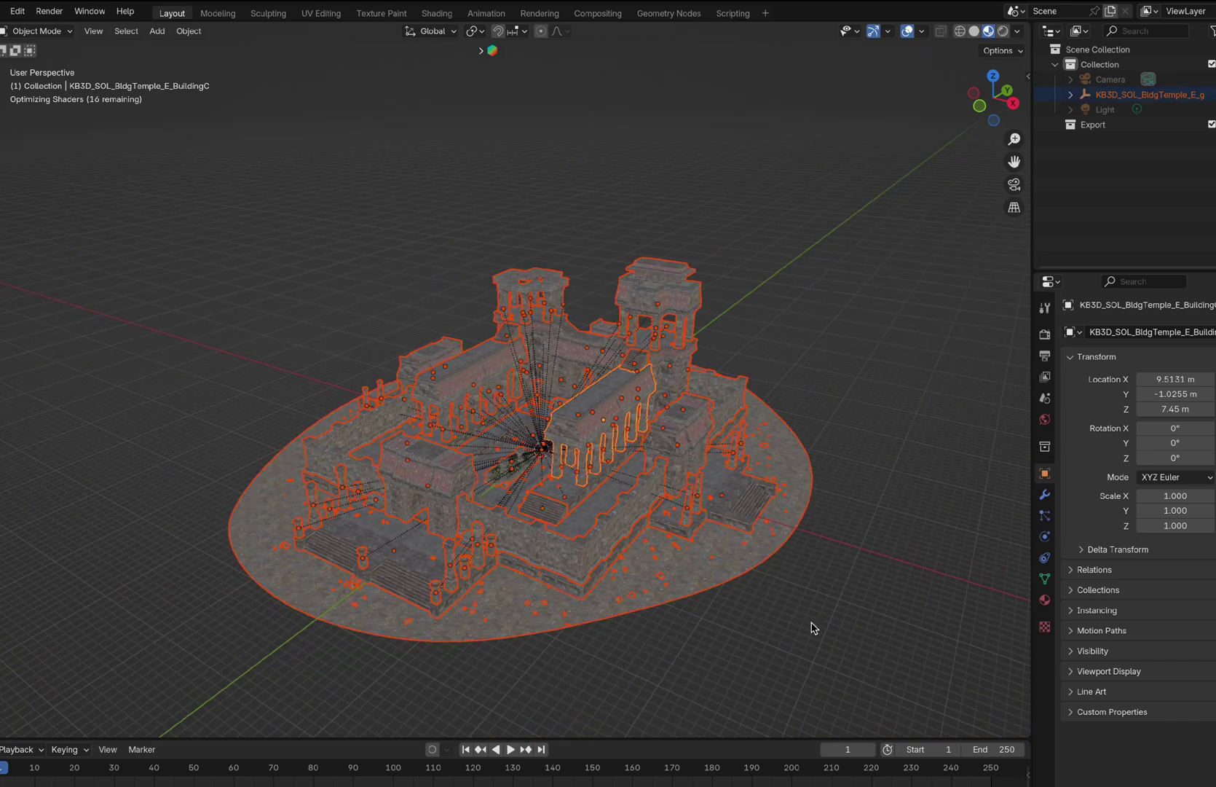
right_click(537, 290)
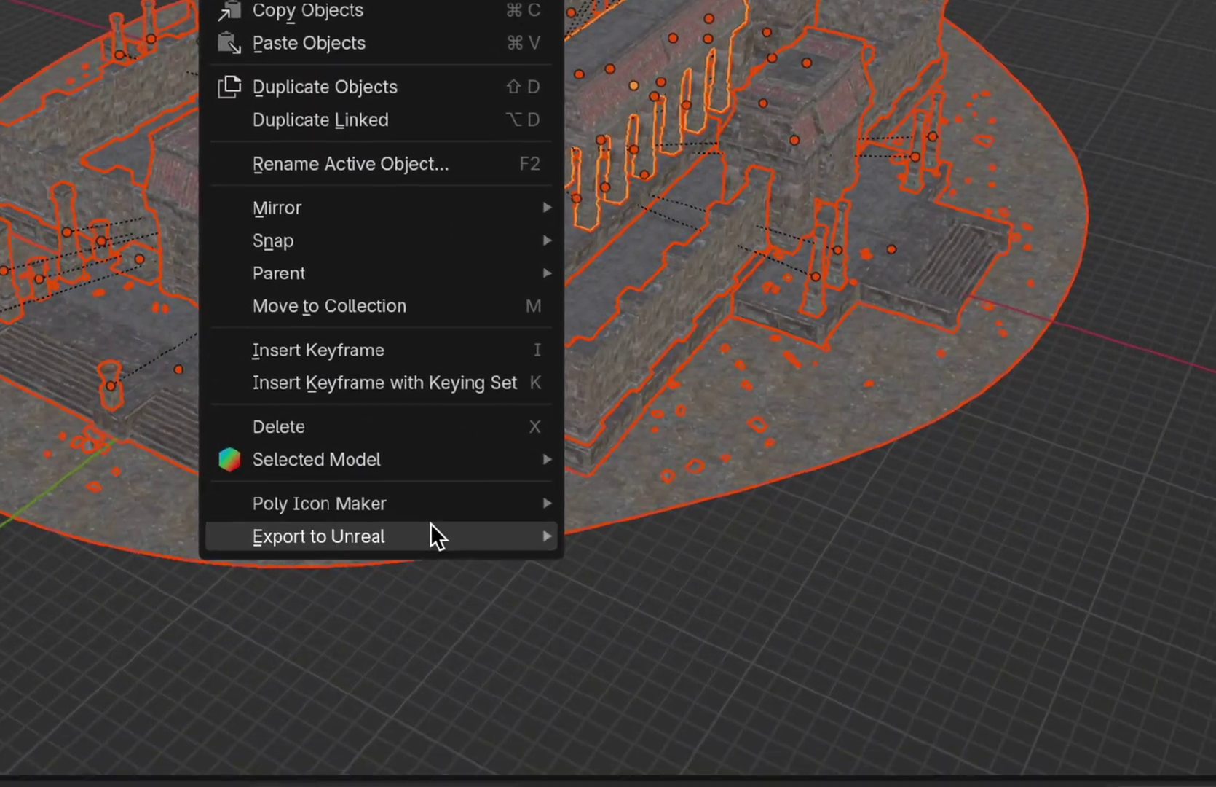
mouse_move(510, 628)
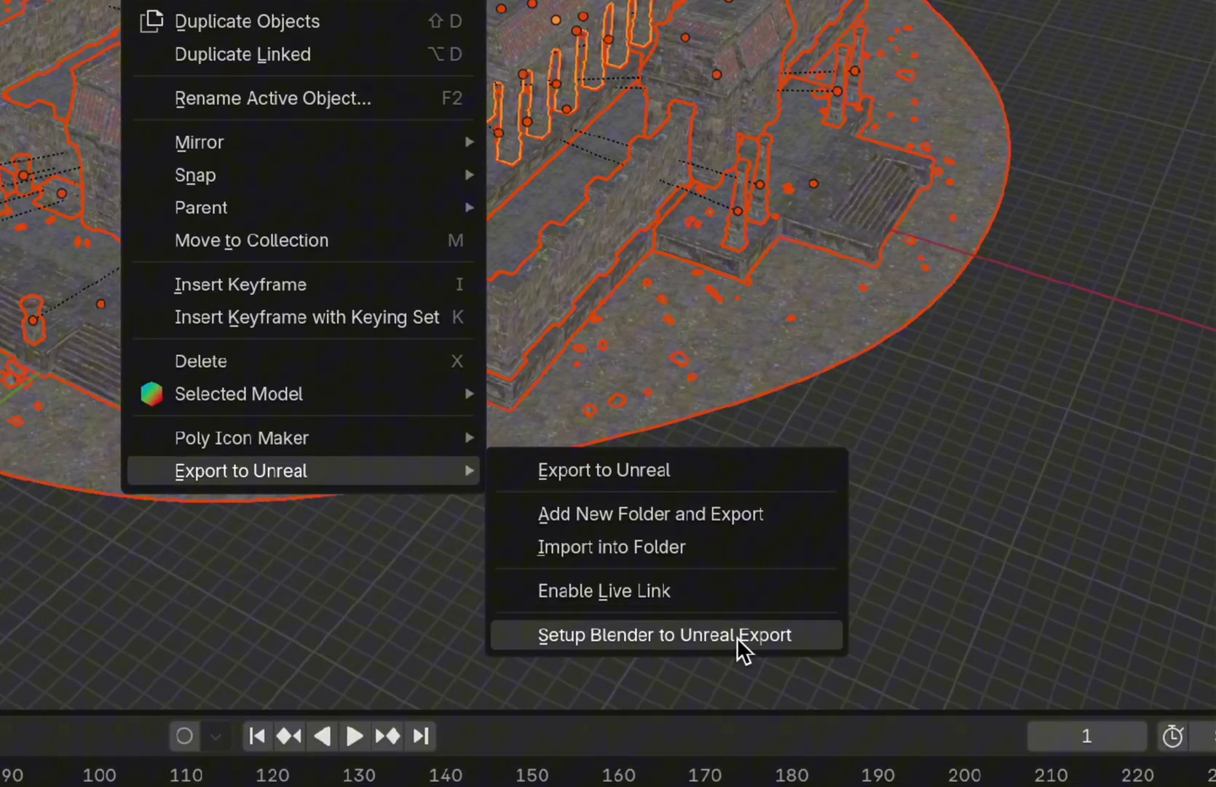
left_click(647, 640)
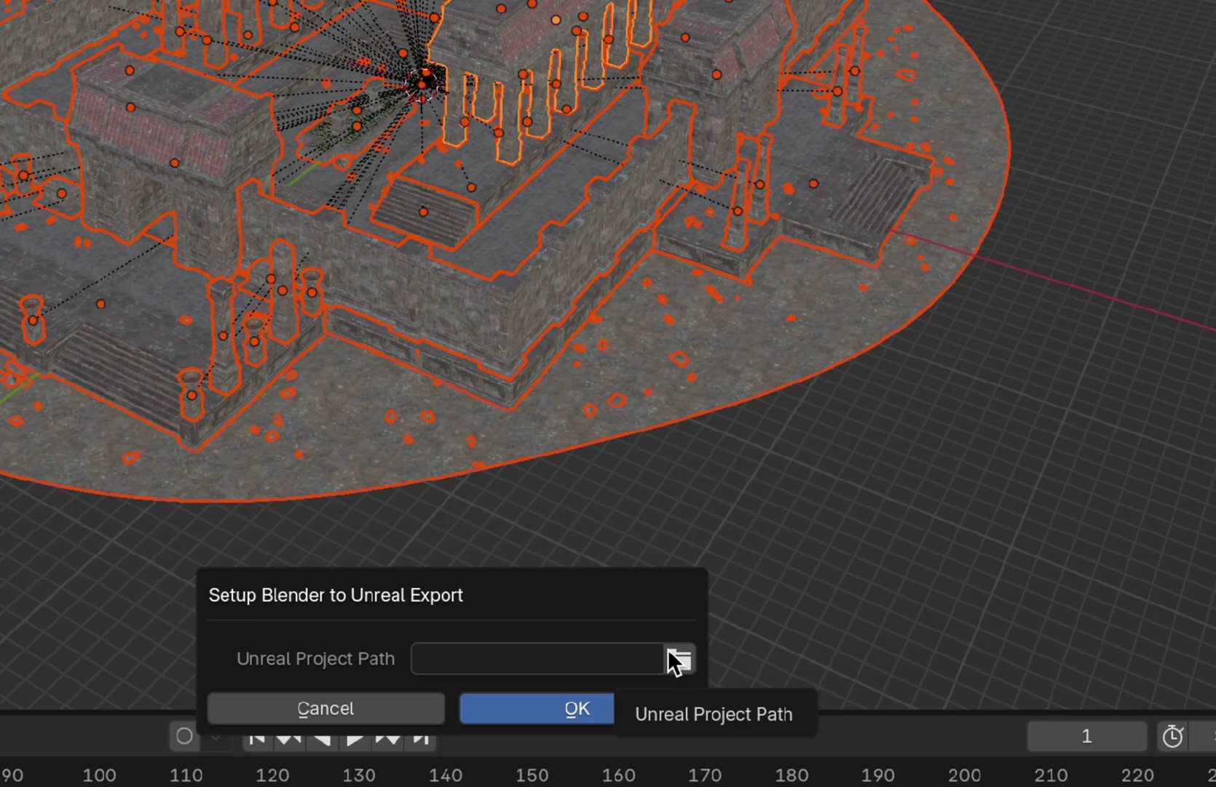
left_click(679, 660)
double_click(257, 148)
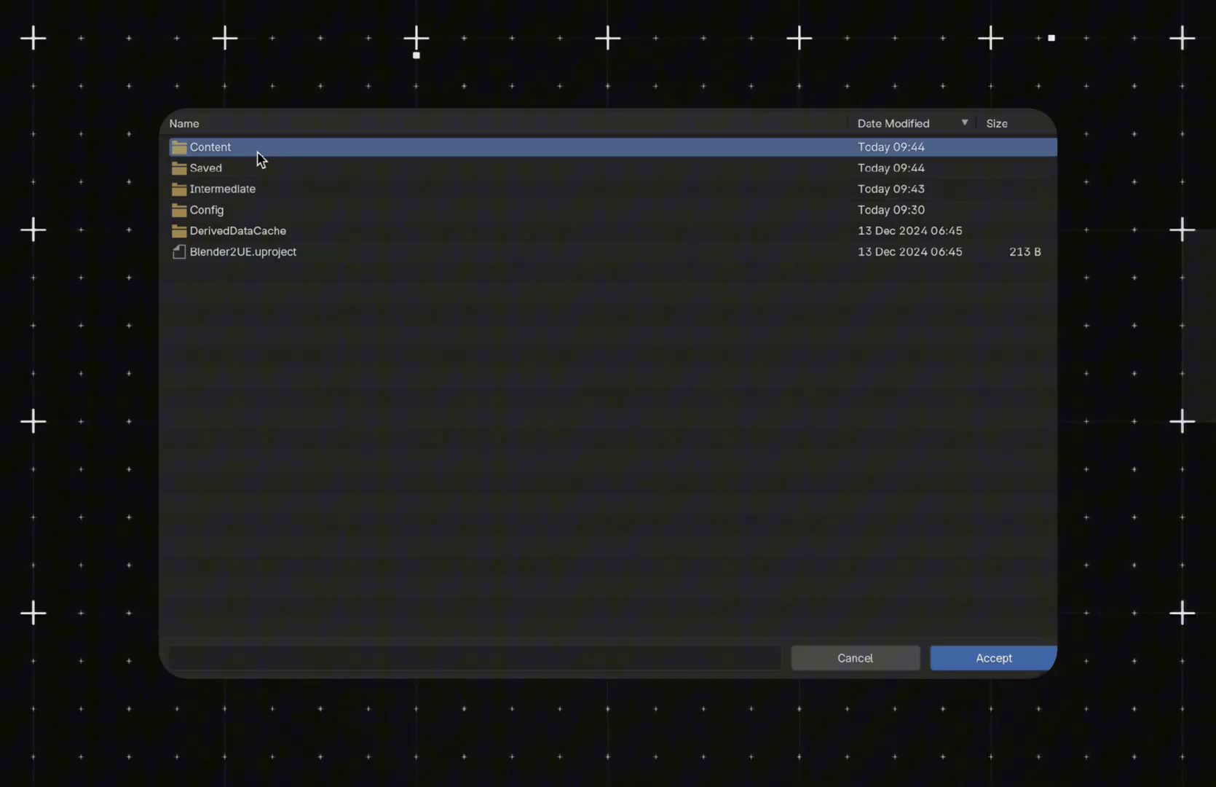
left_click(993, 658)
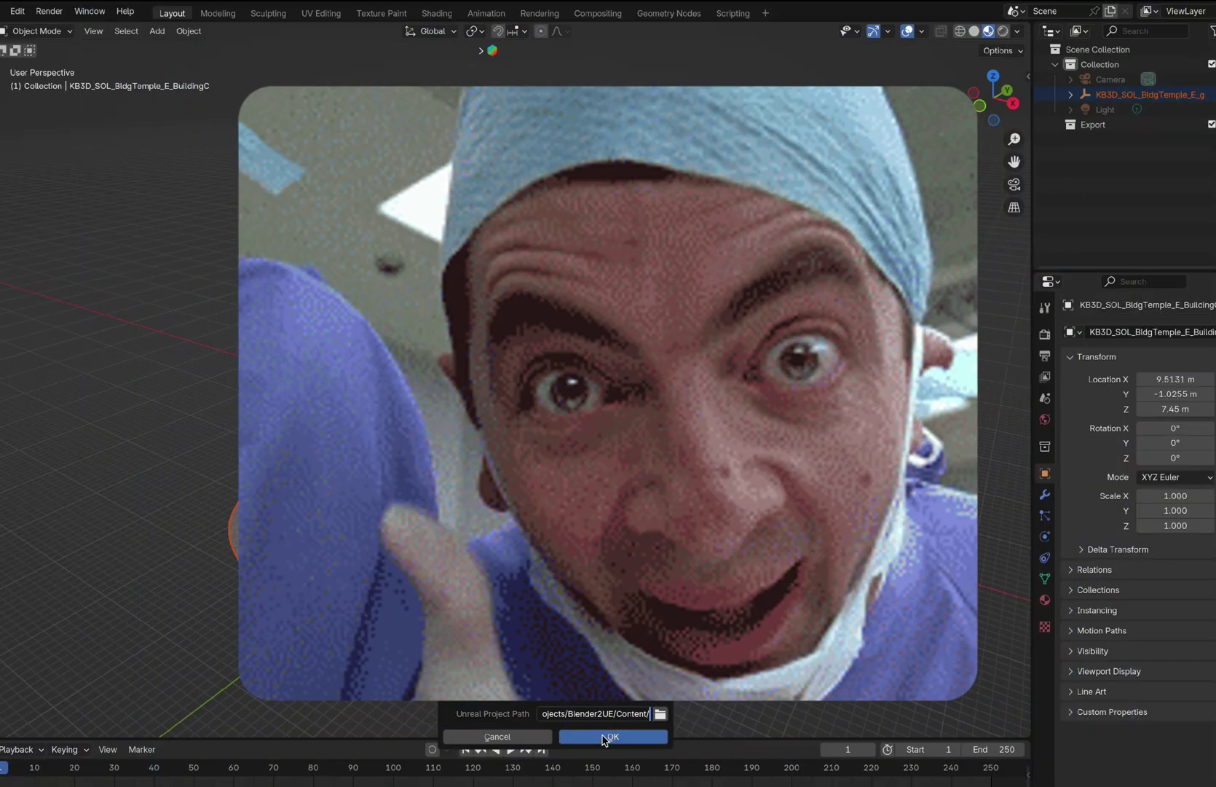
left_click(604, 737)
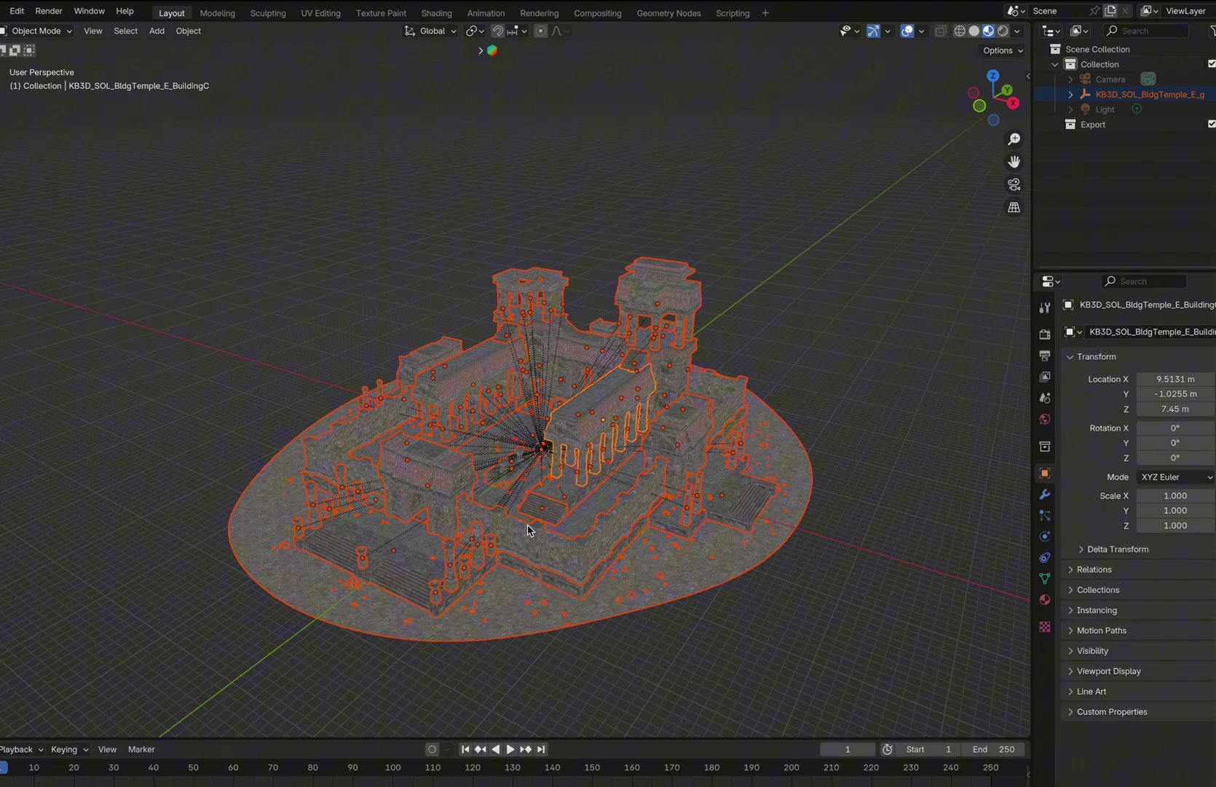
Export the selected temple objects to Unreal with Combine Meshes enabled
right_click(528, 529)
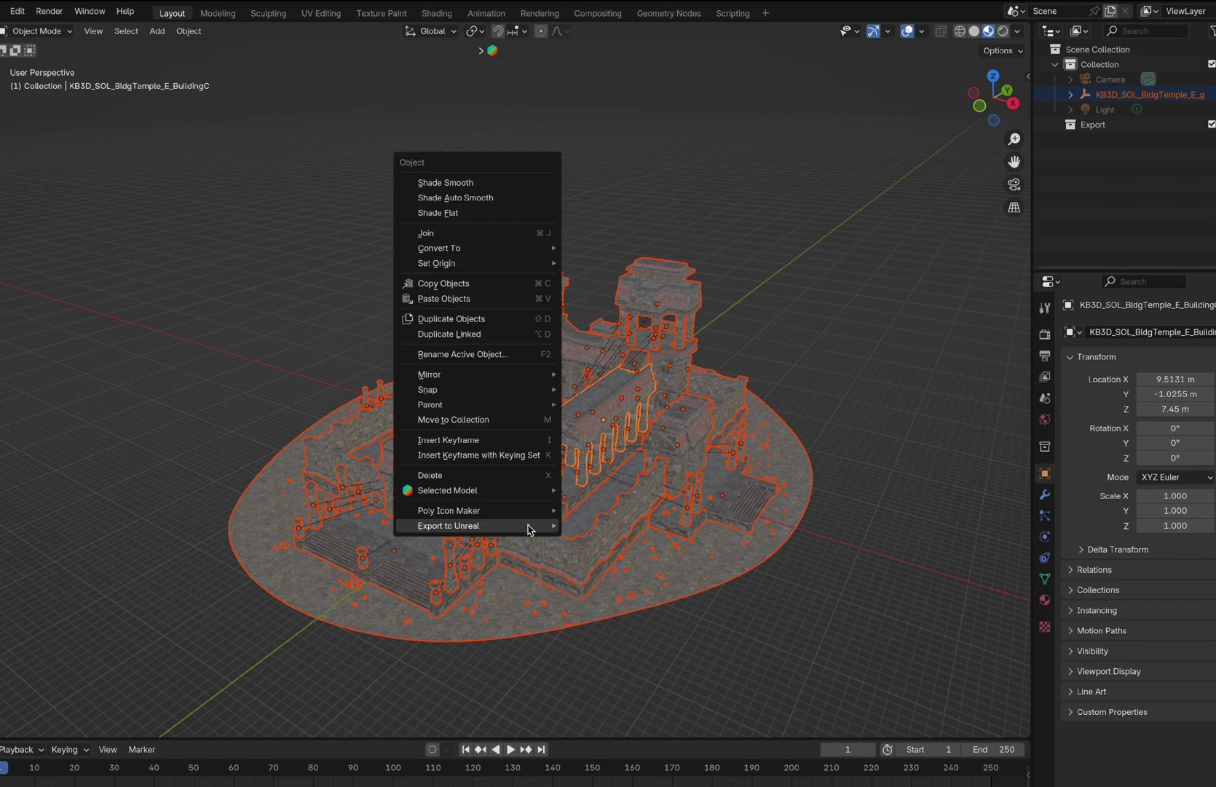
mouse_move(529, 529)
left_click(597, 526)
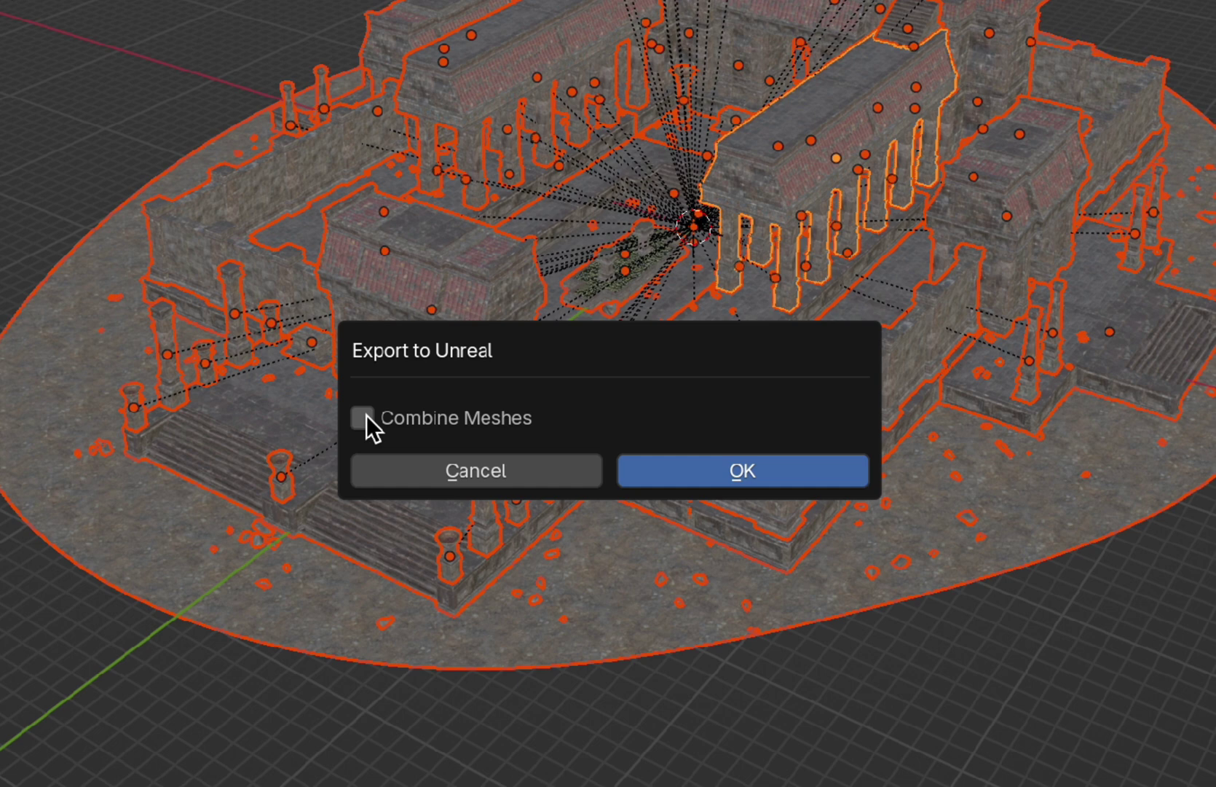
left_click(367, 417)
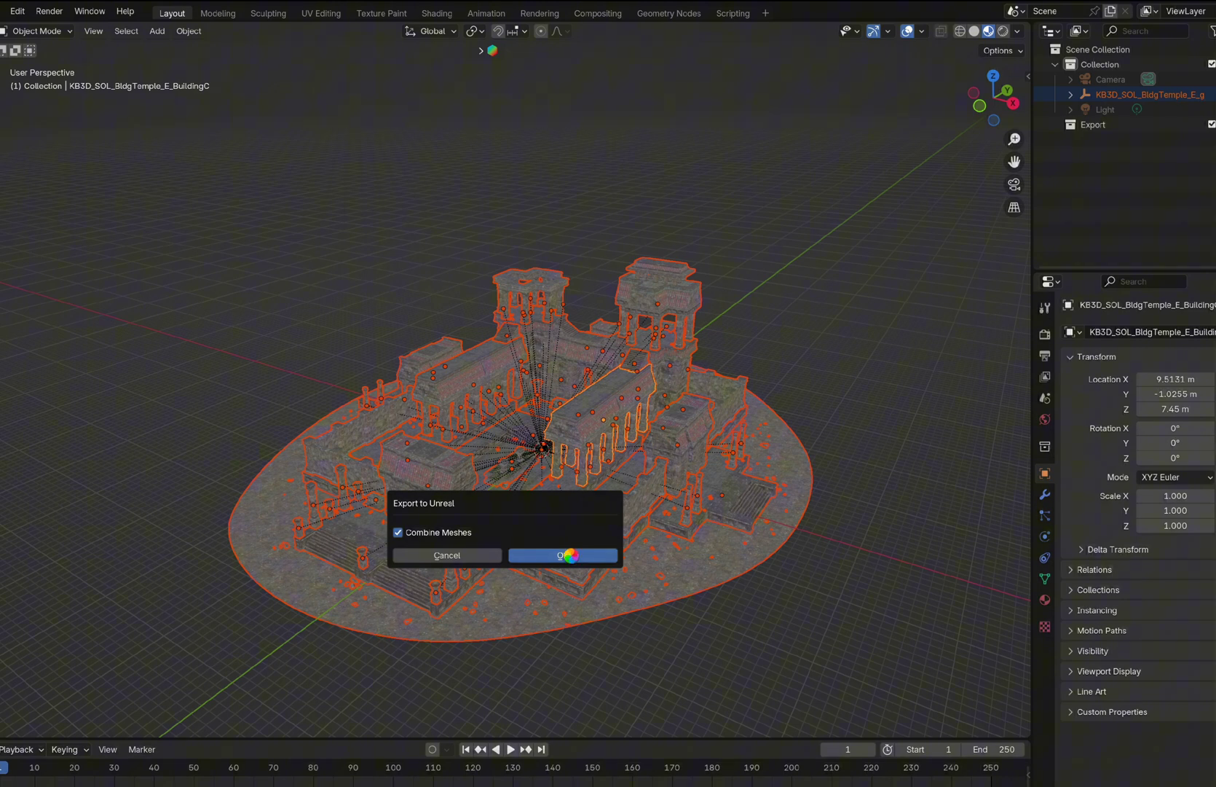
left_click(562, 556)
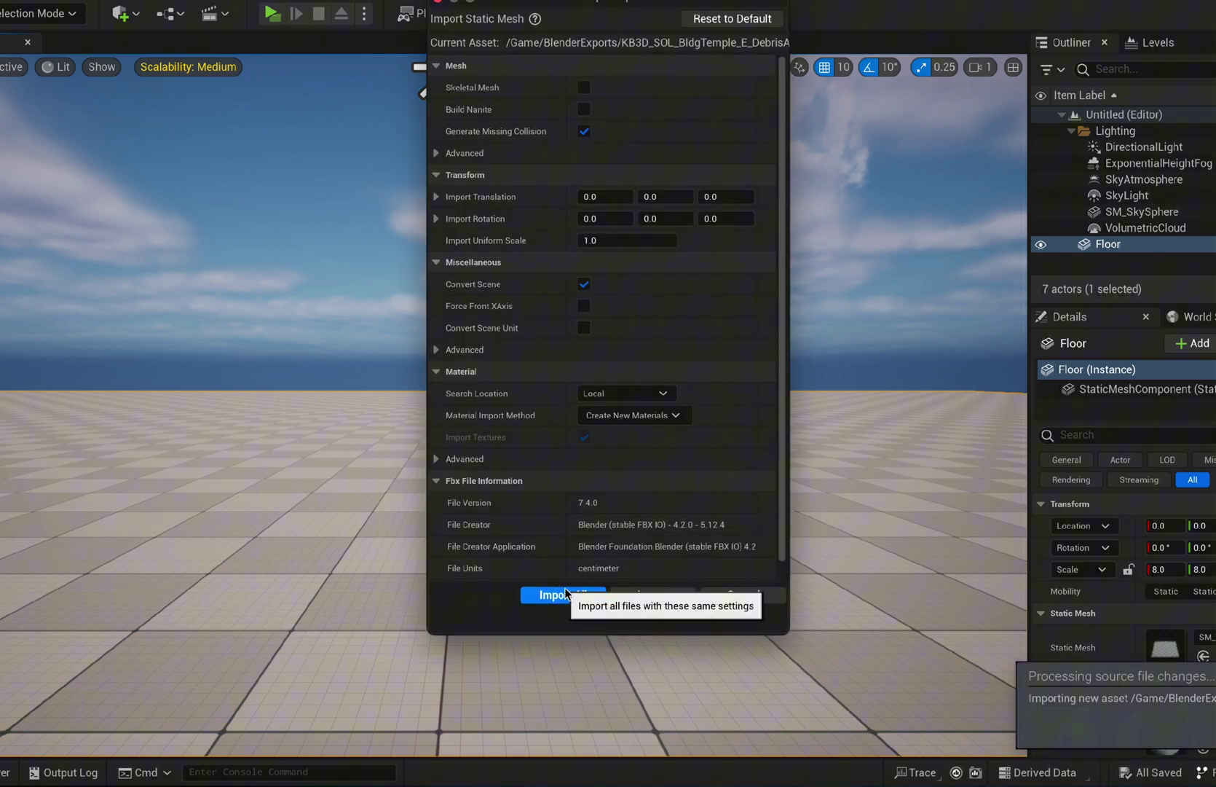
In Unreal Editor, import all the exported files with the same settings and open the BlenderExports content folder
left_click(566, 595)
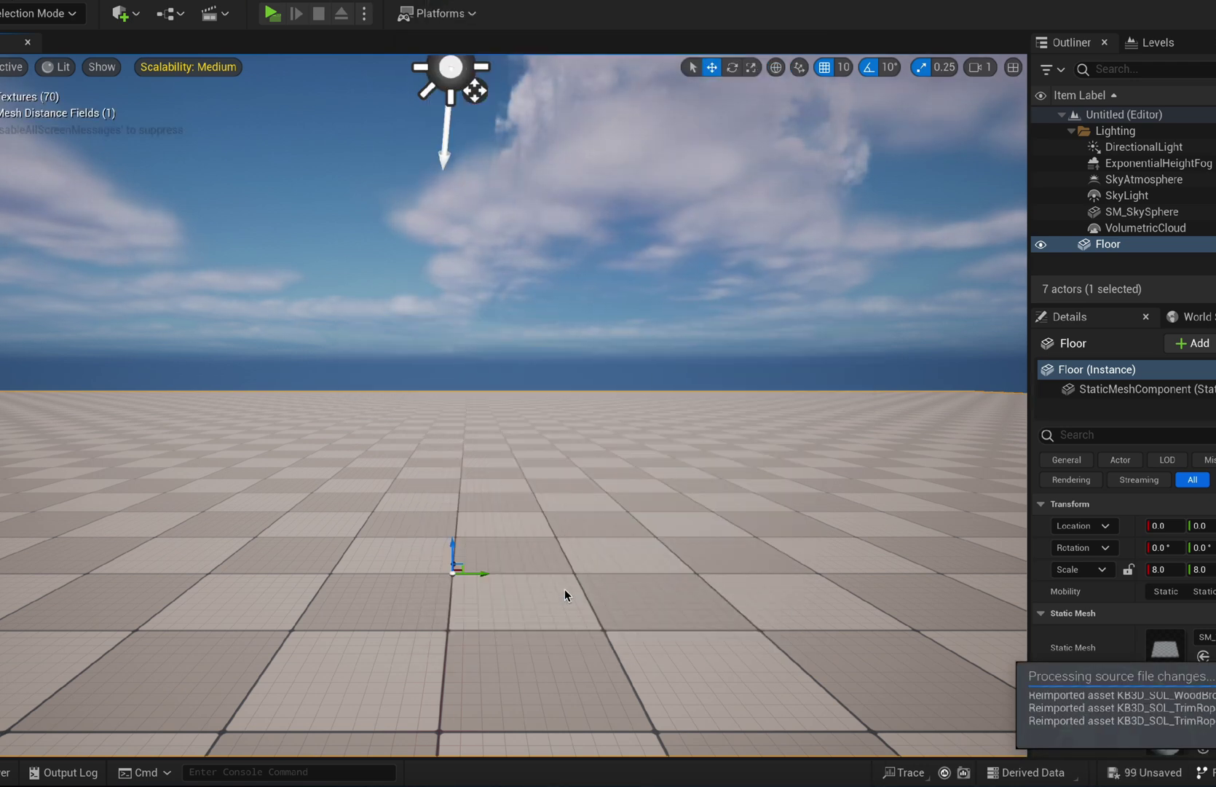
key("ctrl+space")
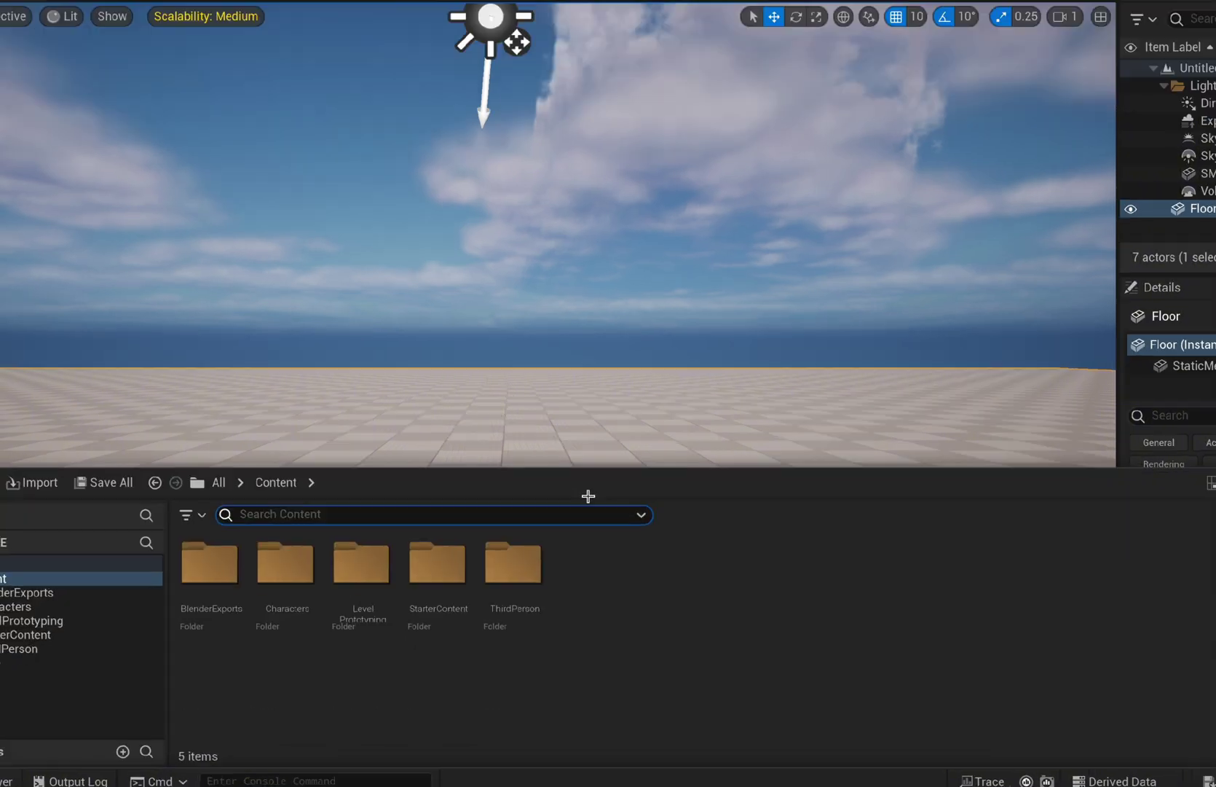
left_click(207, 560)
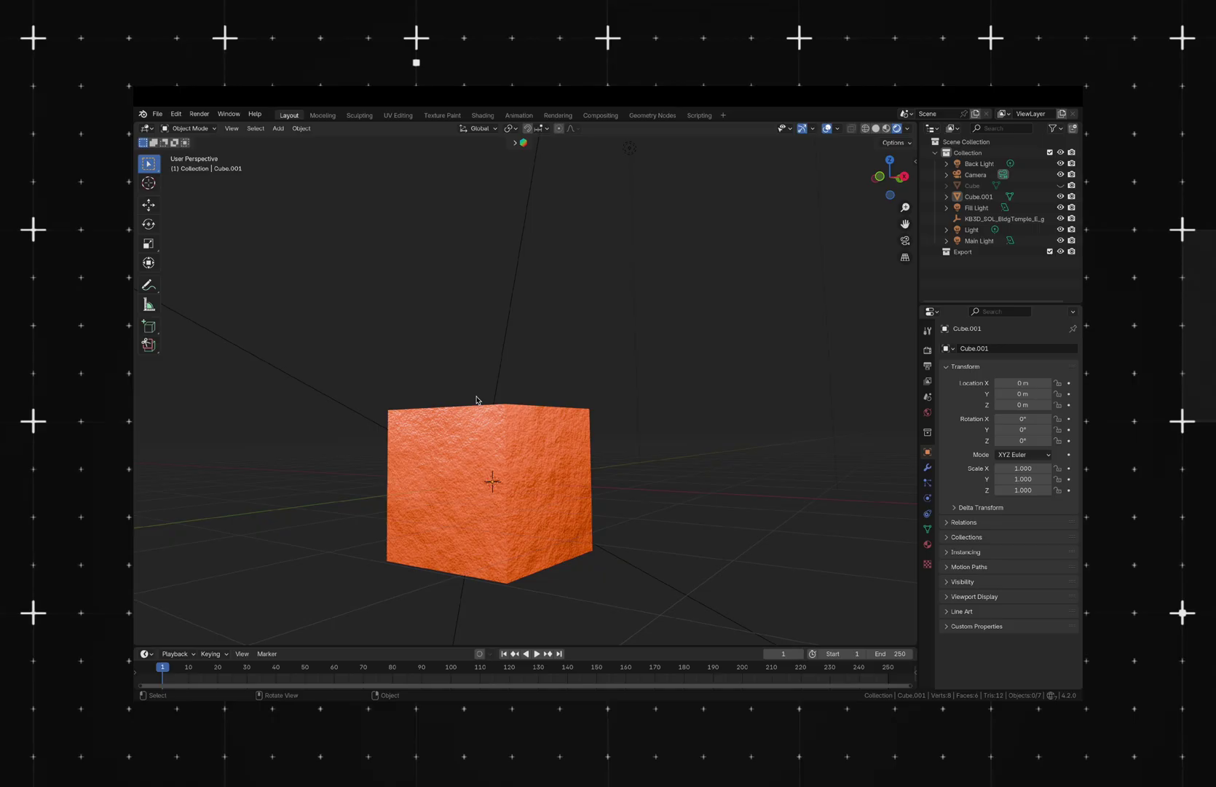
Switch to Blender, select the orange cube and examine its Orange procedural material's node tree and surface
middle_click_drag(475, 402, 480, 423)
left_click(479, 423)
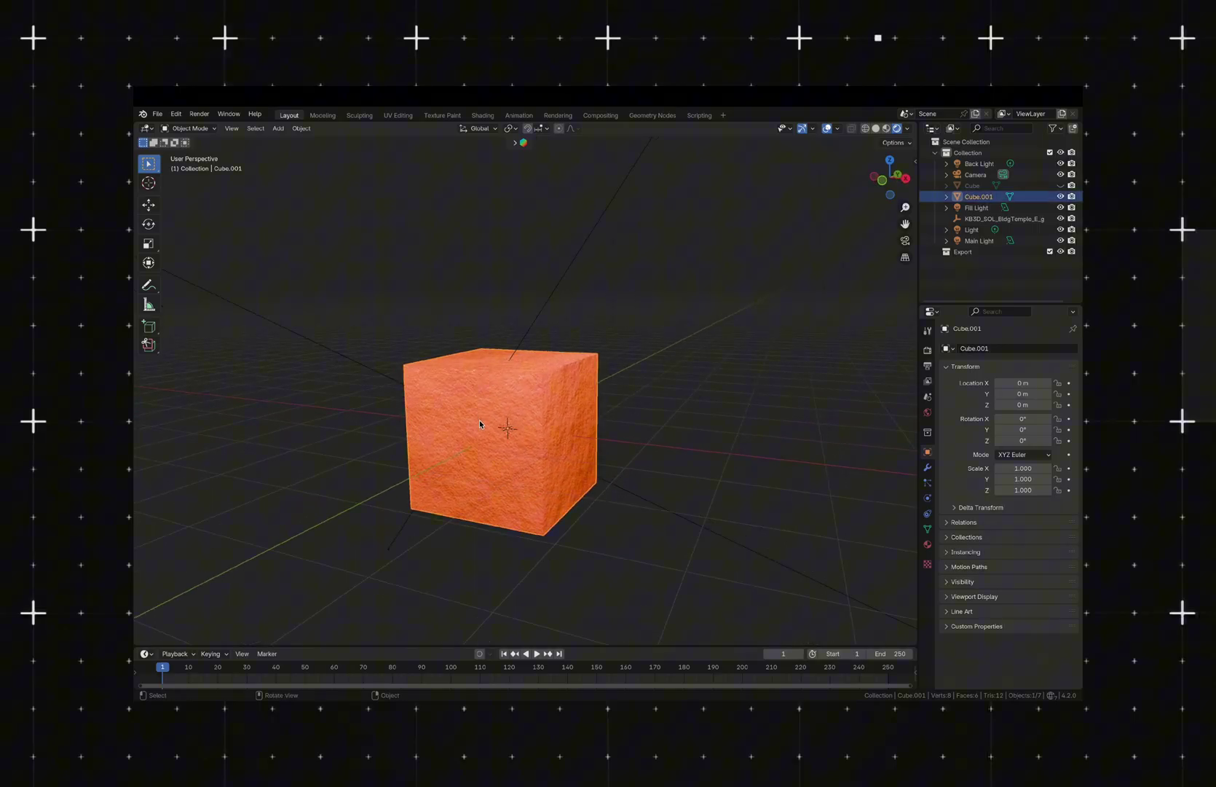
left_click(486, 116)
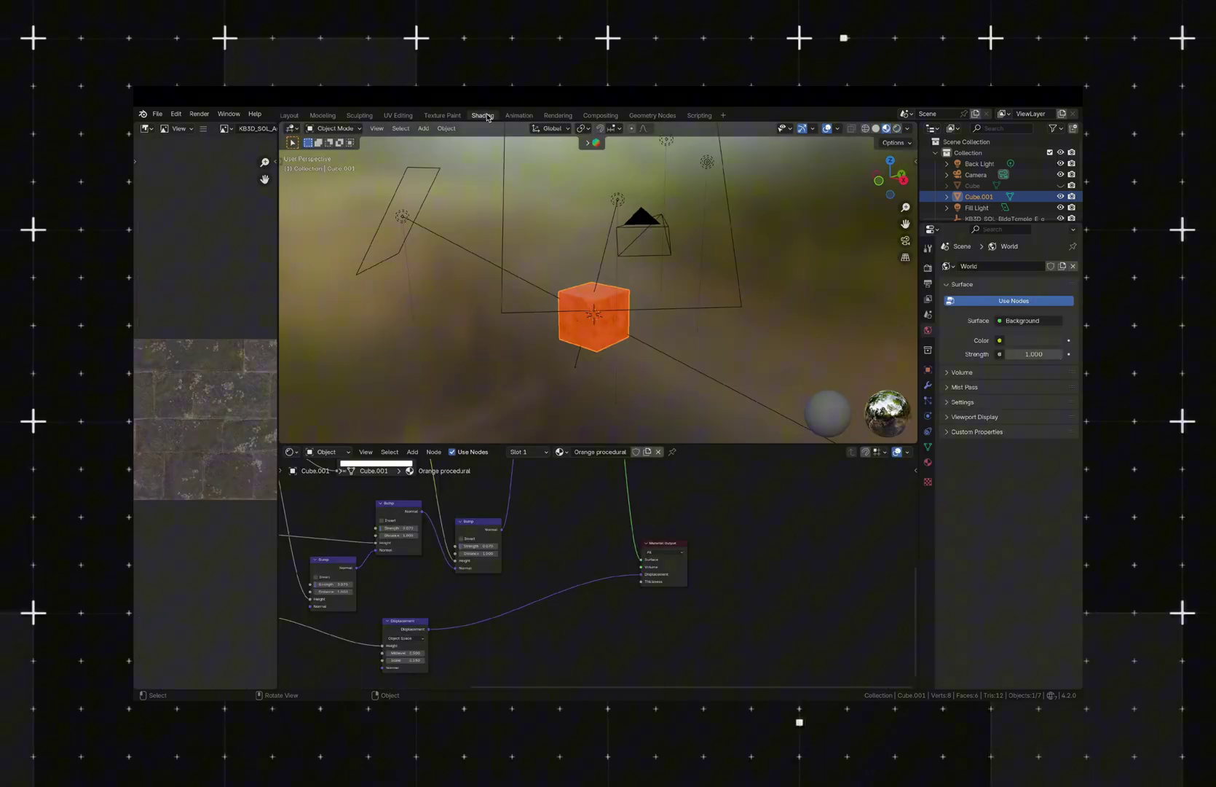
scroll(509, 569, "up", 6)
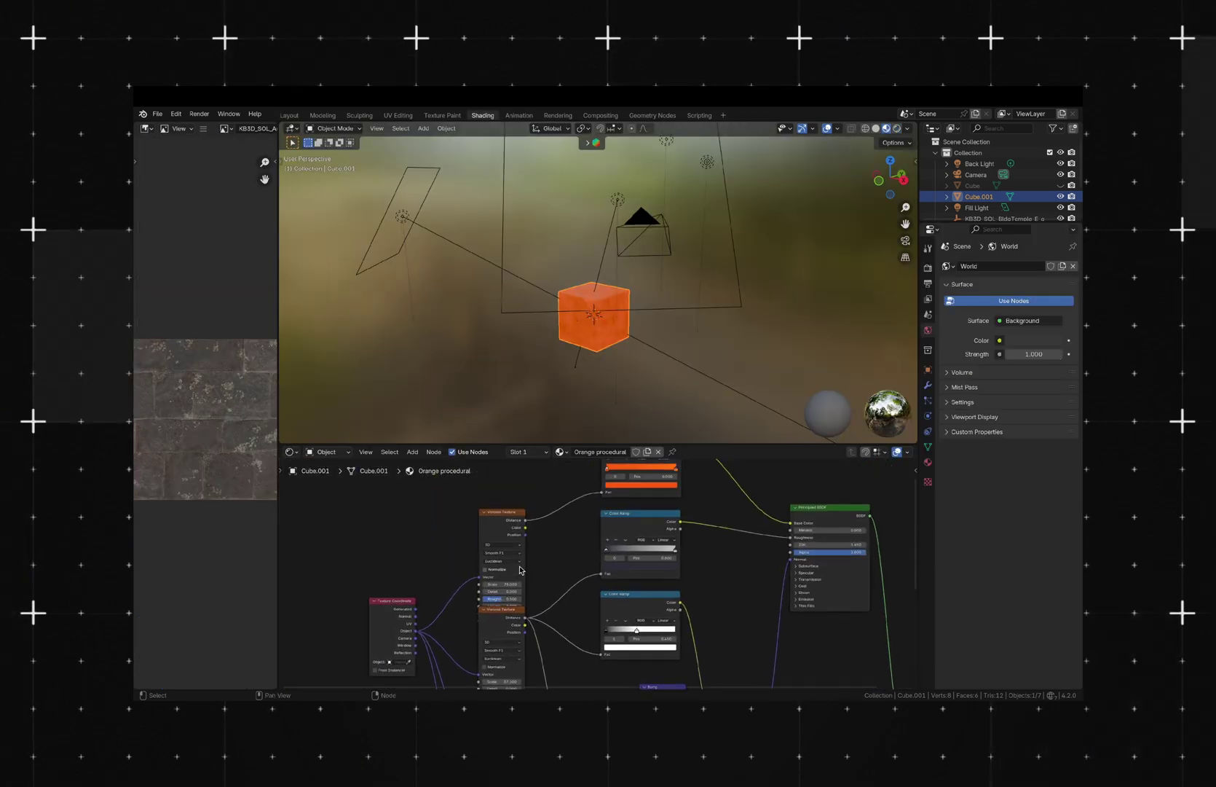
scroll(619, 548, "up", 4)
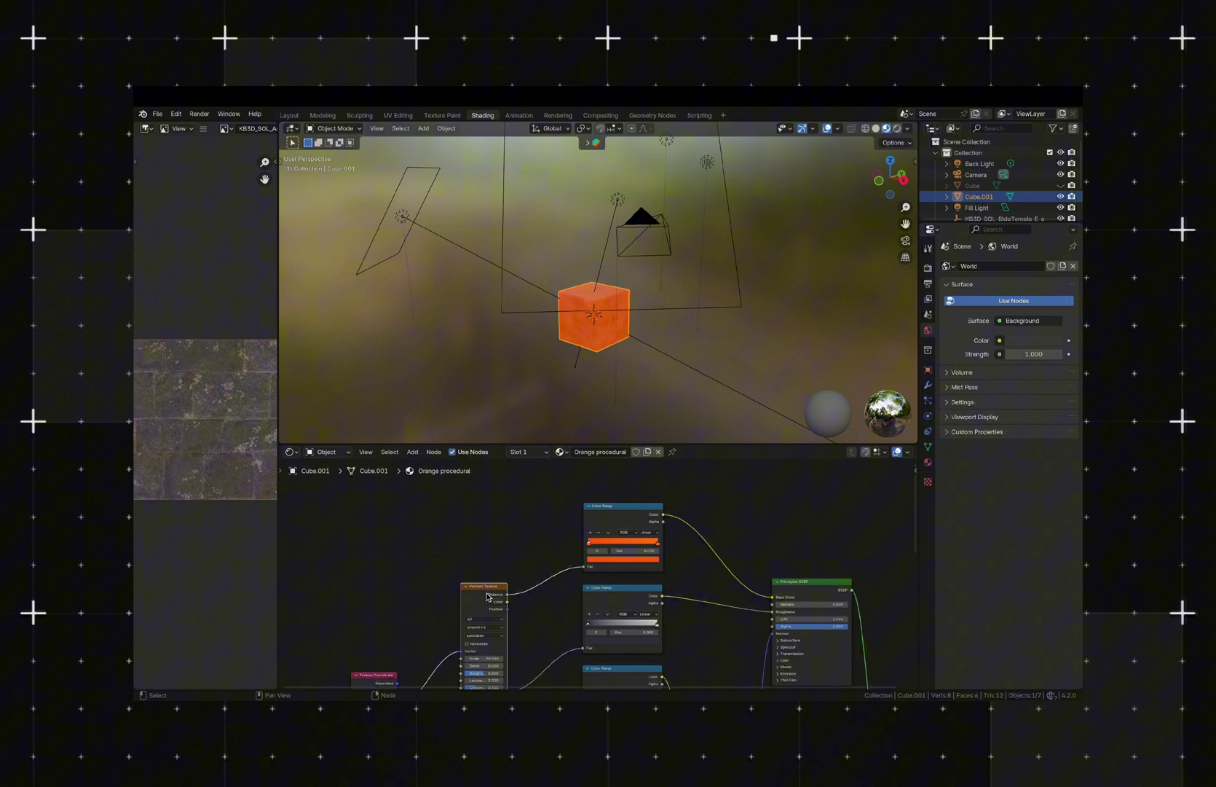
left_click_drag(485, 587, 475, 537)
scroll(488, 583, "down", 10)
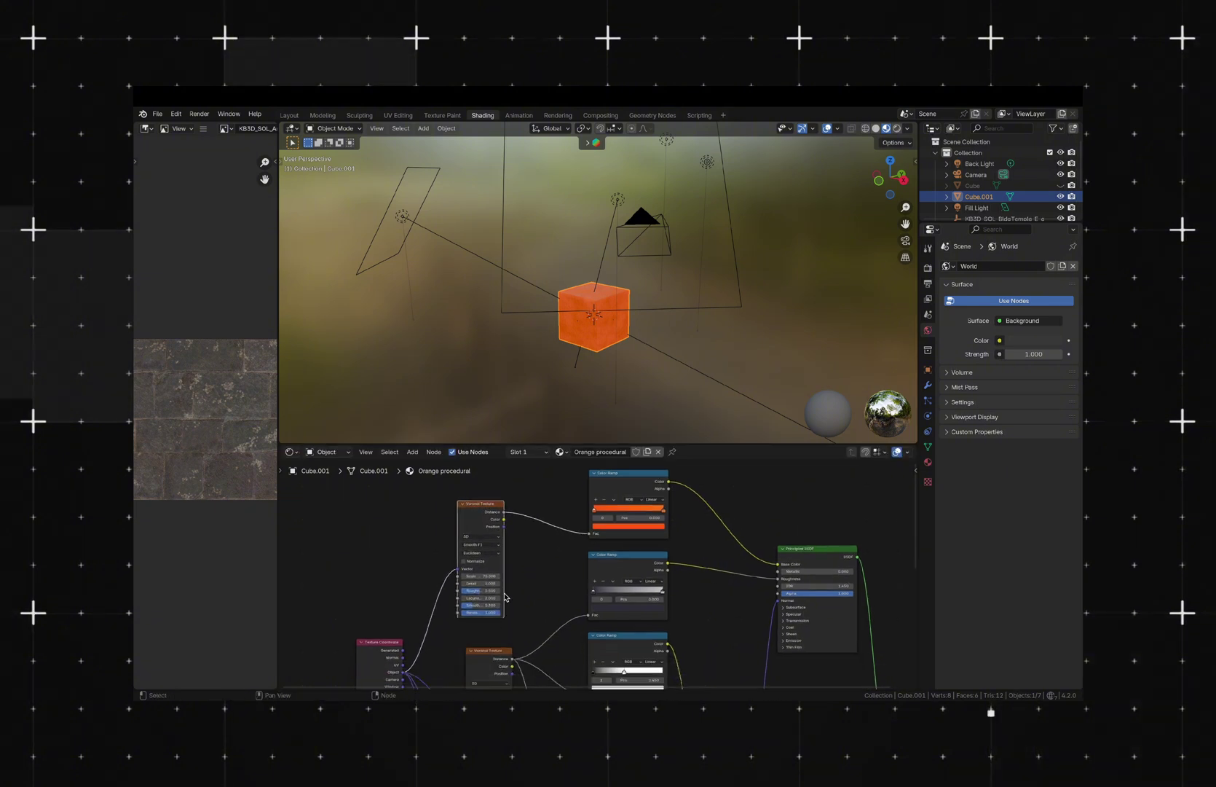
scroll(504, 596, "up", 2)
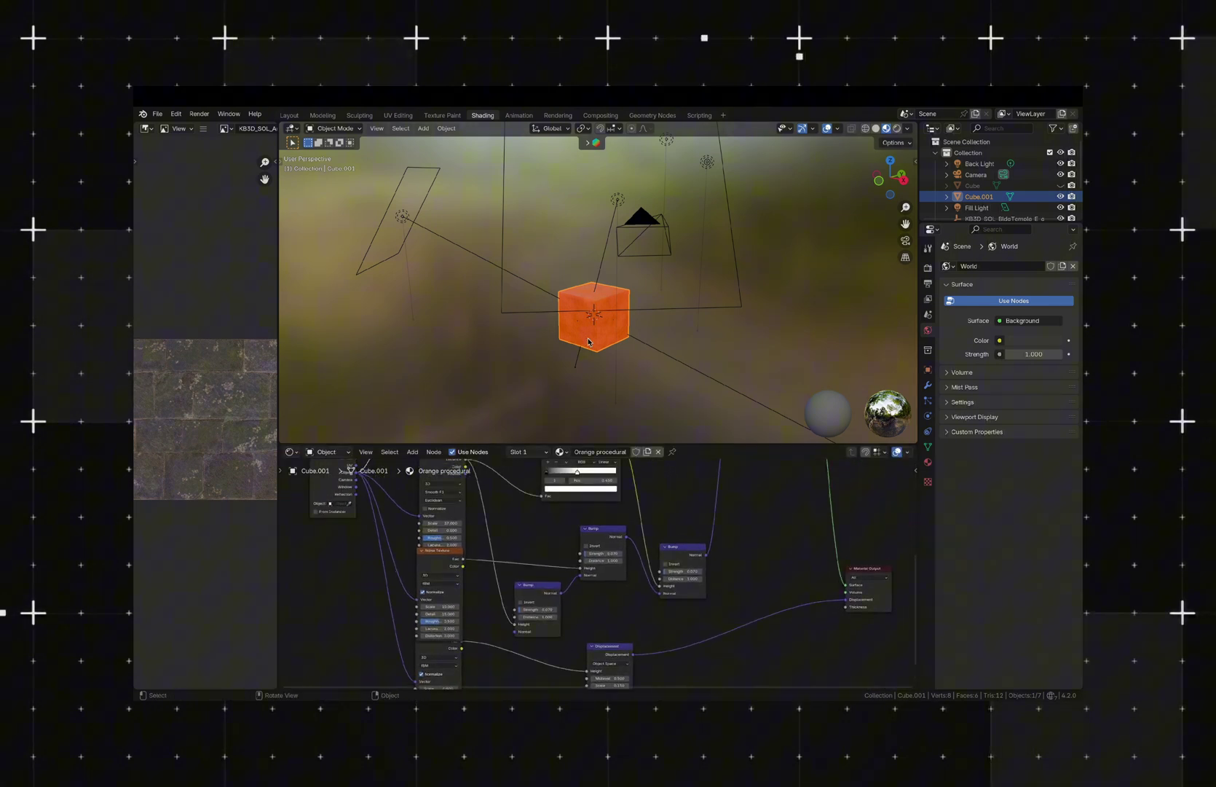
scroll(593, 324, "up", 8)
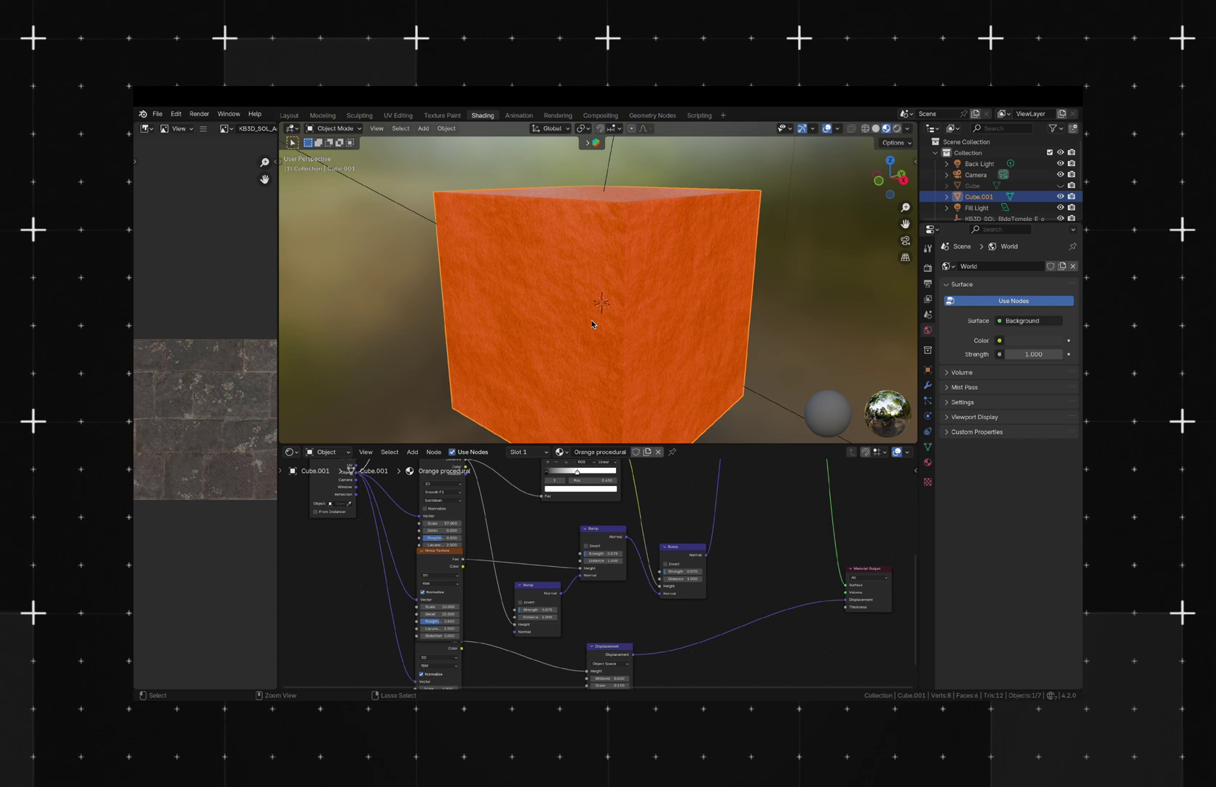
scroll(525, 581, "up", 10)
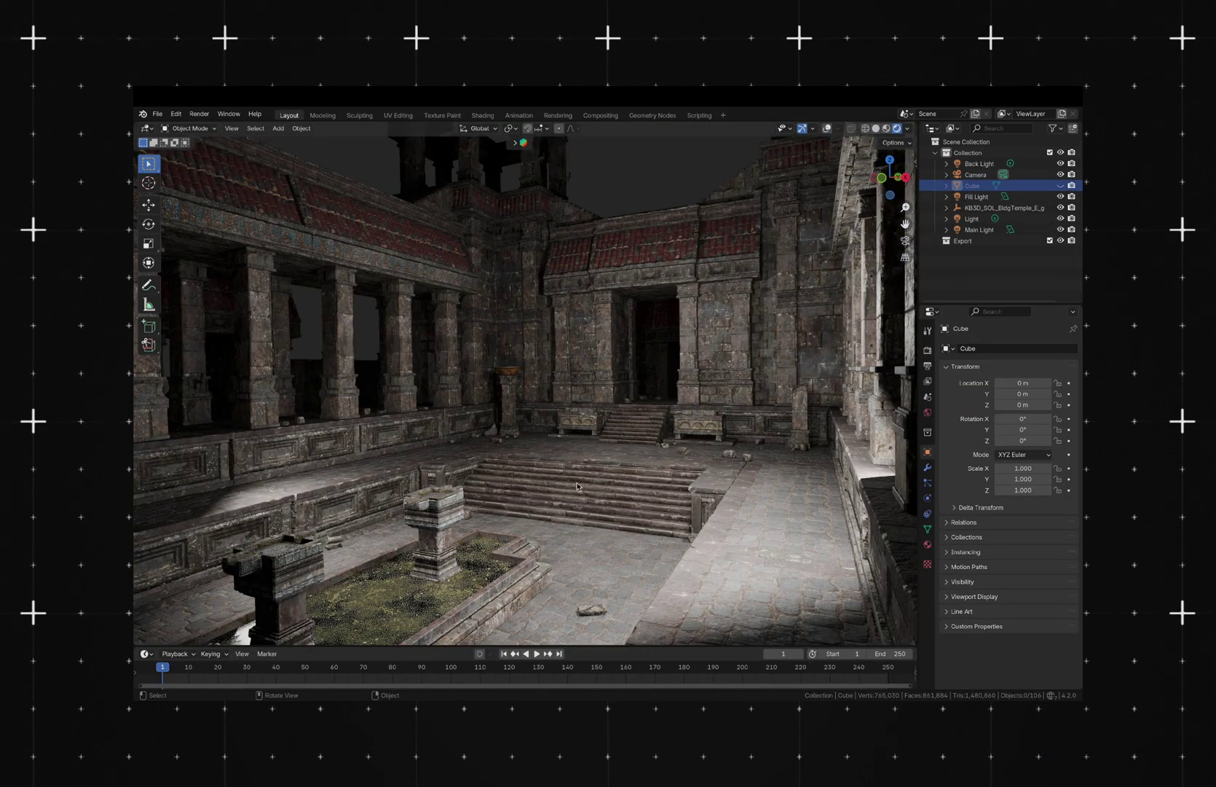
Select the temple's back wall and examine the image texture nodes of its KB3D_SOL_AncientBigBoulderFloor material
left_click(591, 466)
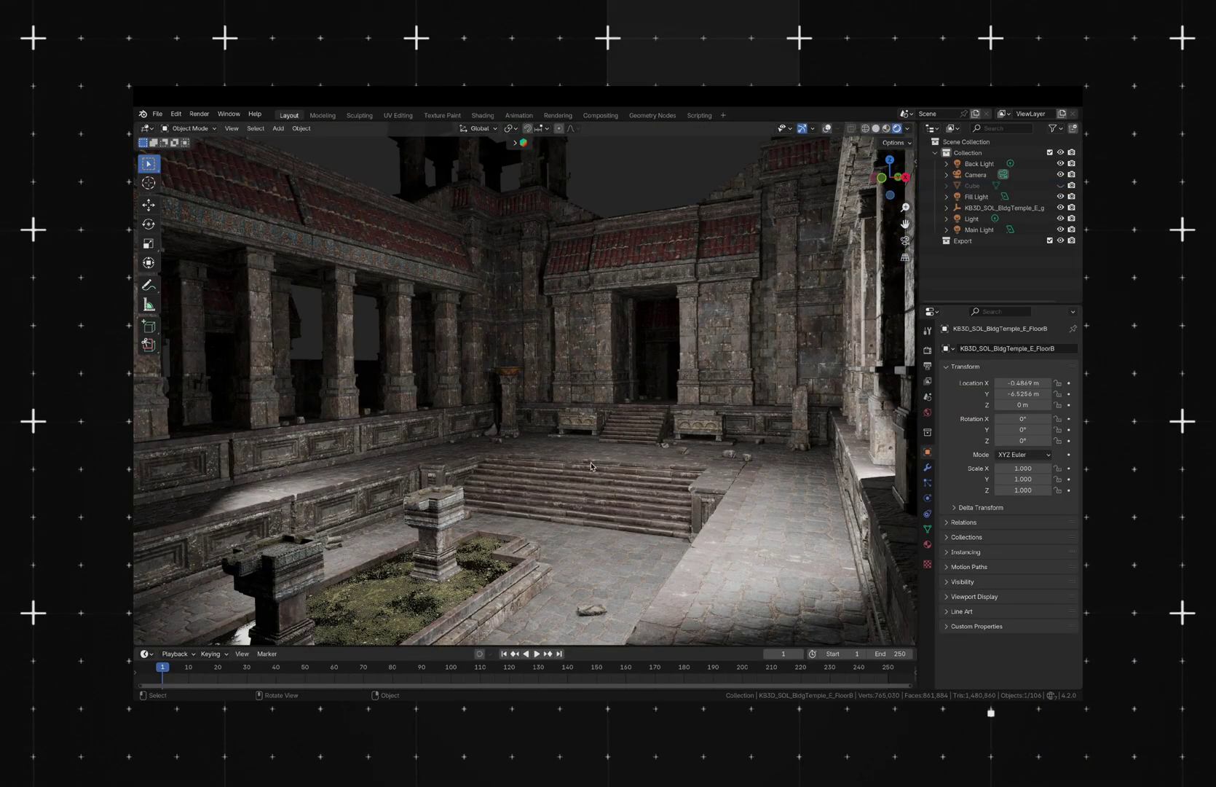
middle_click_drag(591, 466, 583, 389)
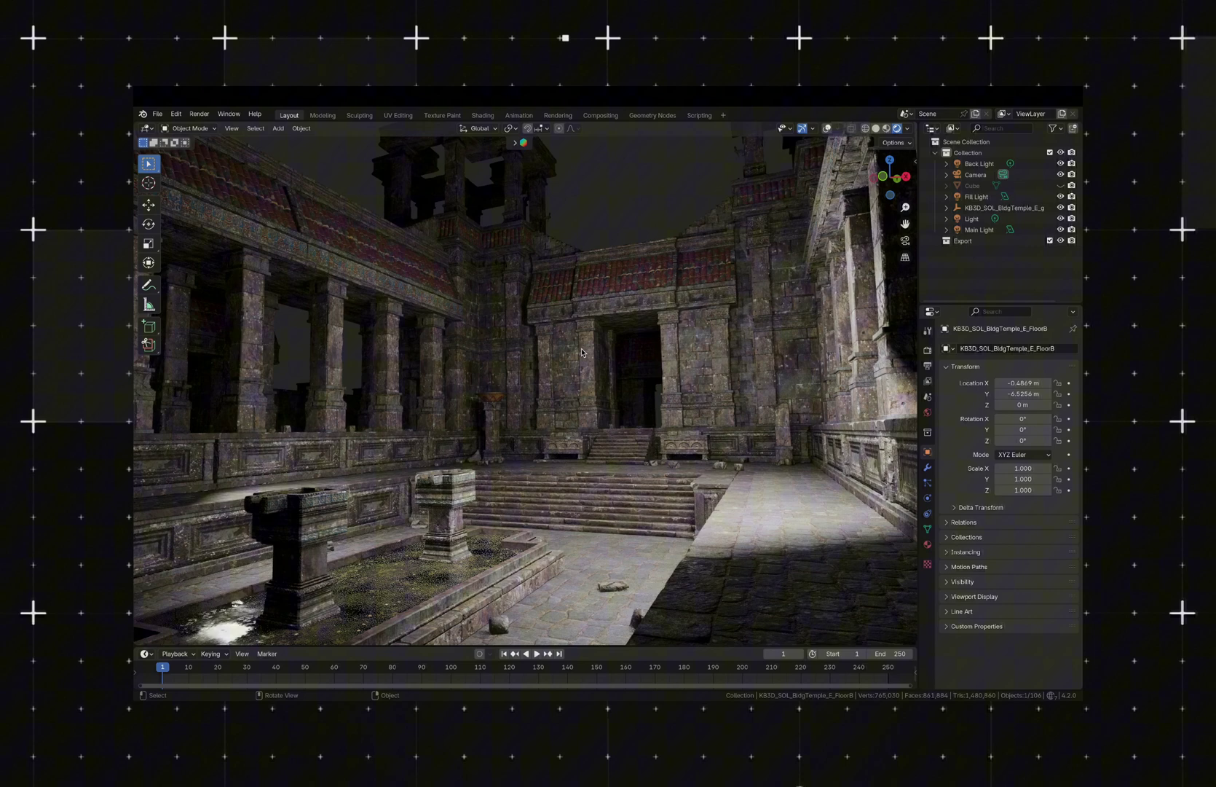
left_click(581, 352)
left_click(482, 115)
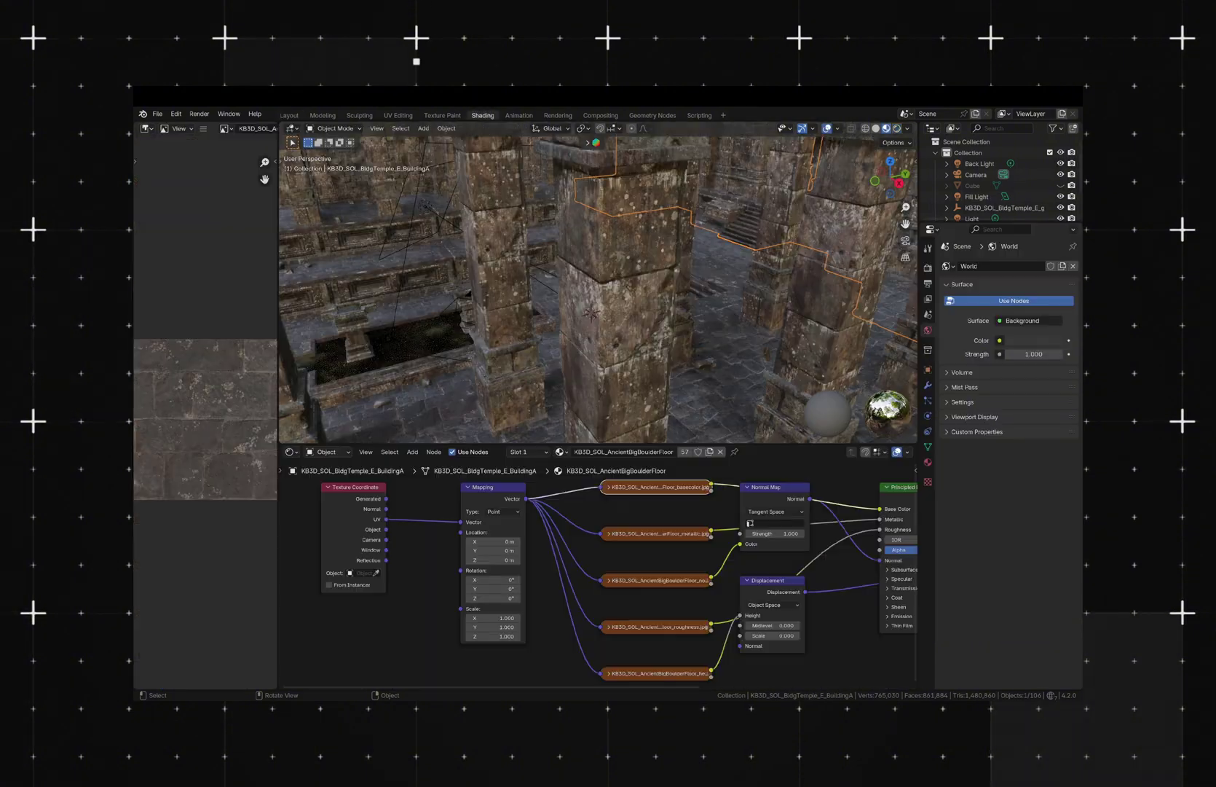
scroll(573, 543, "right", 3)
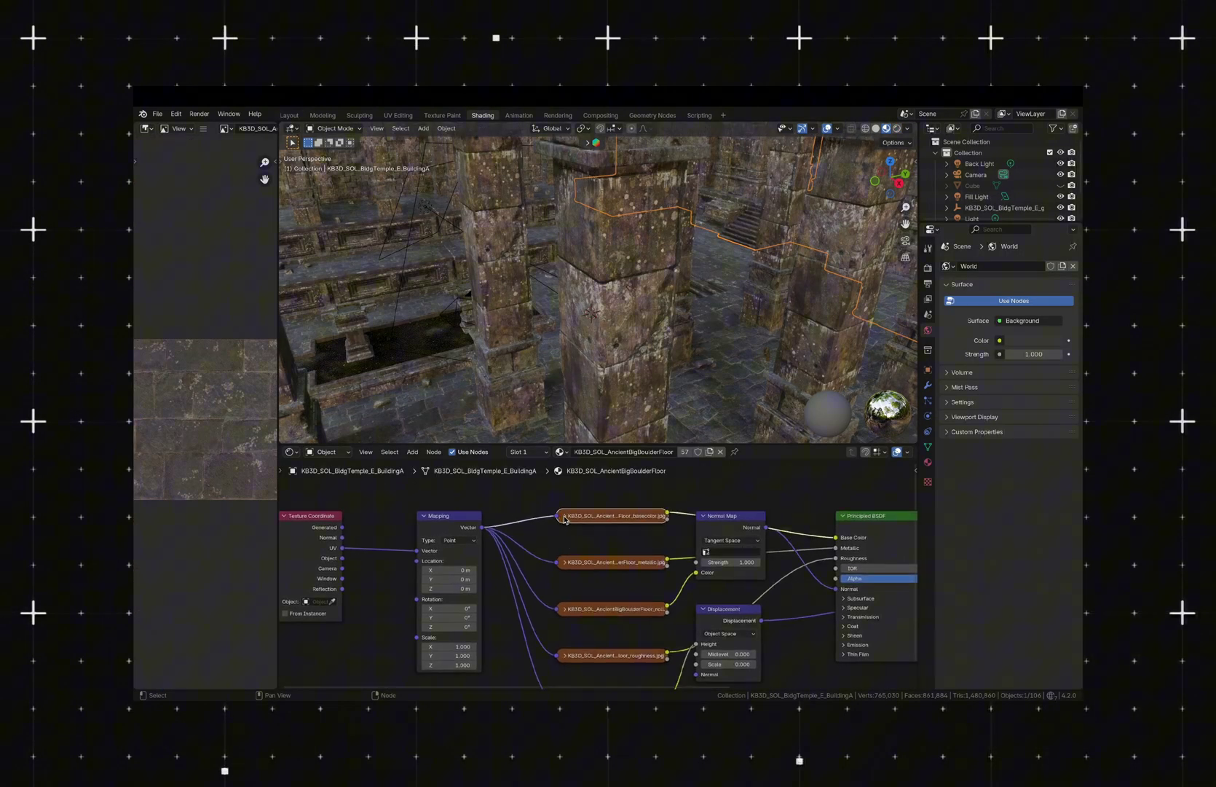
left_click(565, 516)
left_click_drag(564, 519, 587, 551)
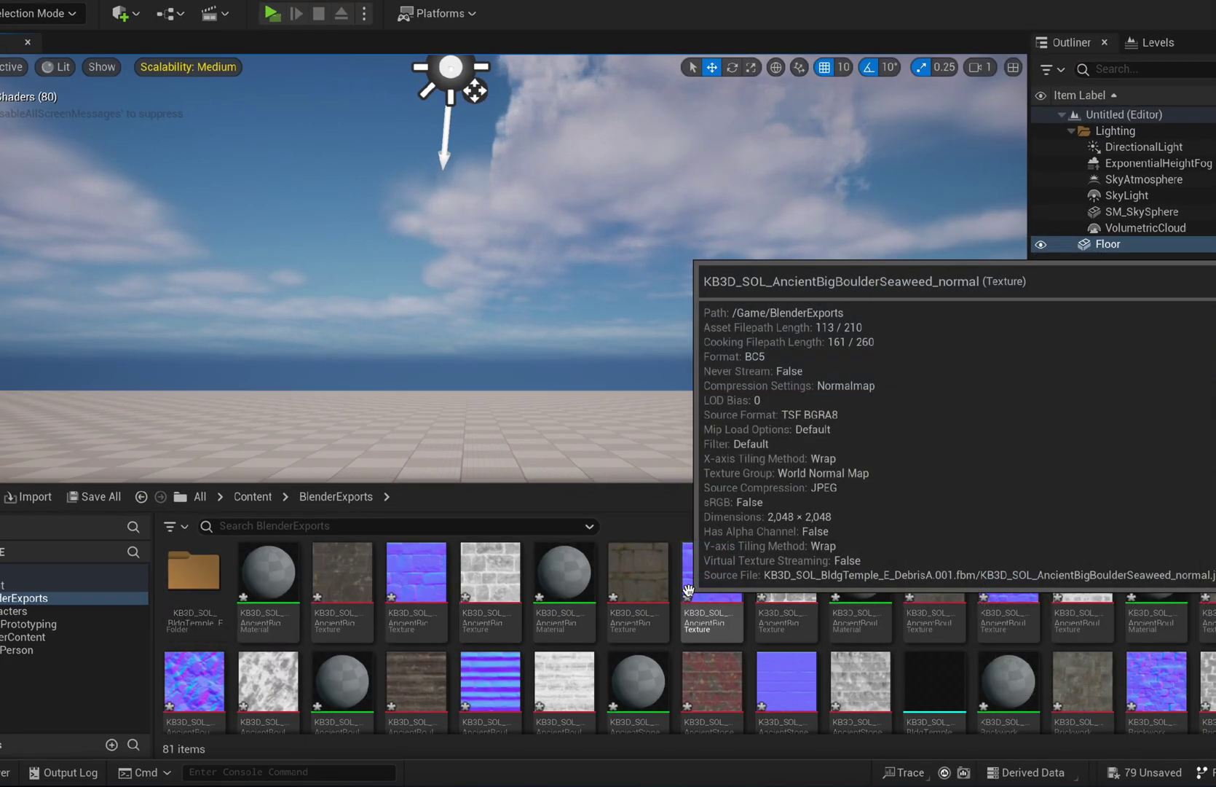
Switch to Unreal Editor, place the imported temple mesh from BlenderExports in the level and frame it in view
scroll(687, 589, "down", 2)
scroll(801, 656, "up", 1)
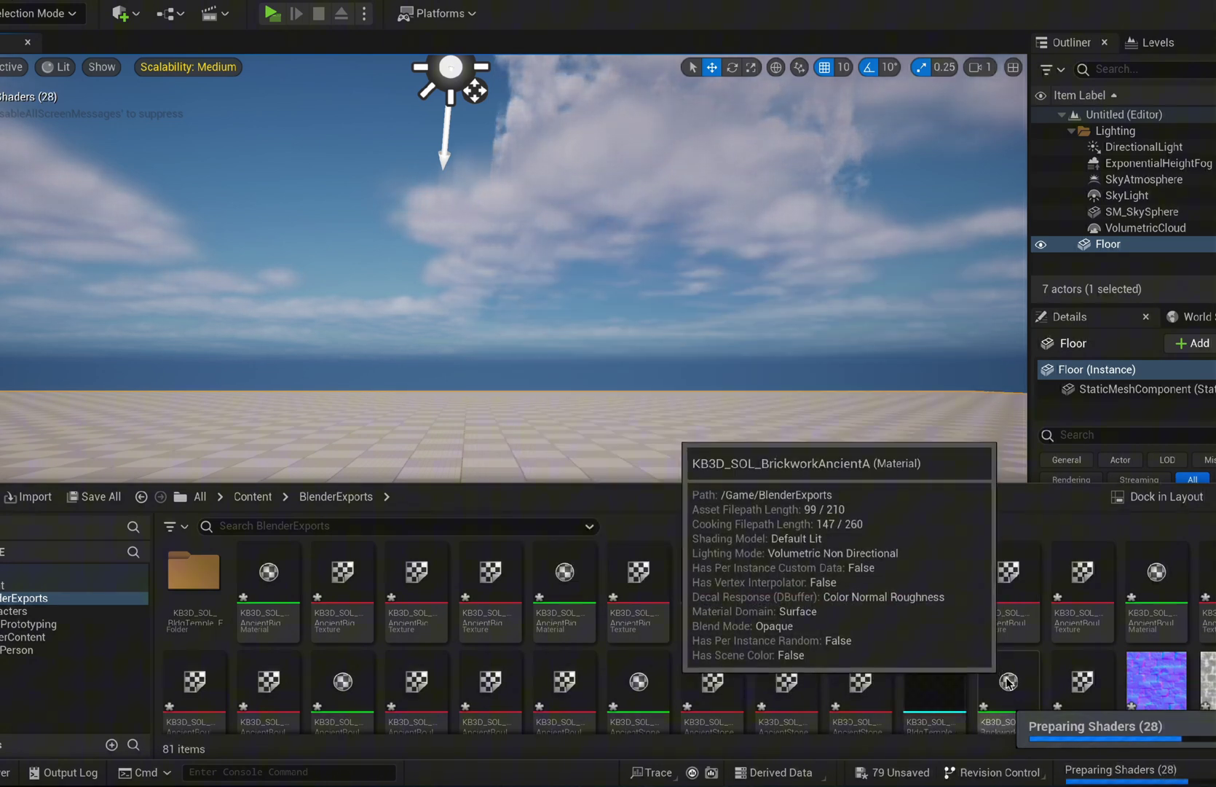
left_click_drag(938, 681, 459, 425)
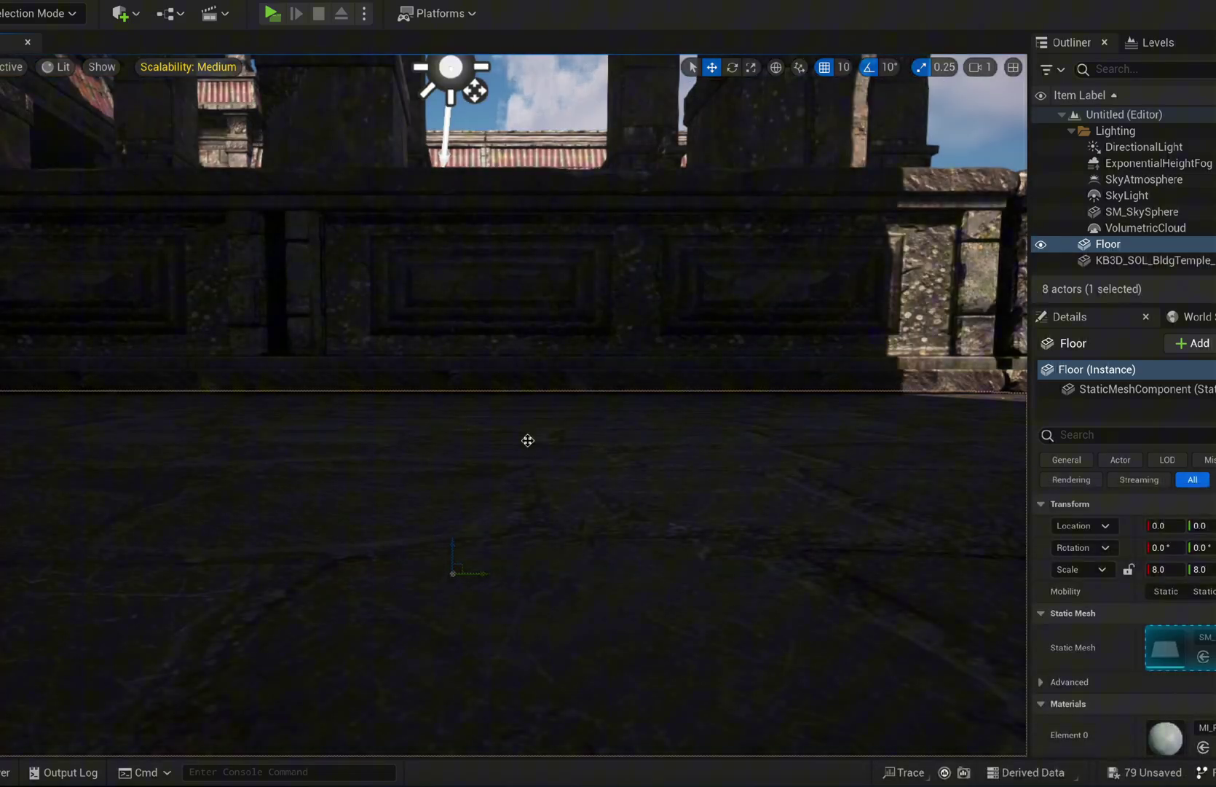
key("f")
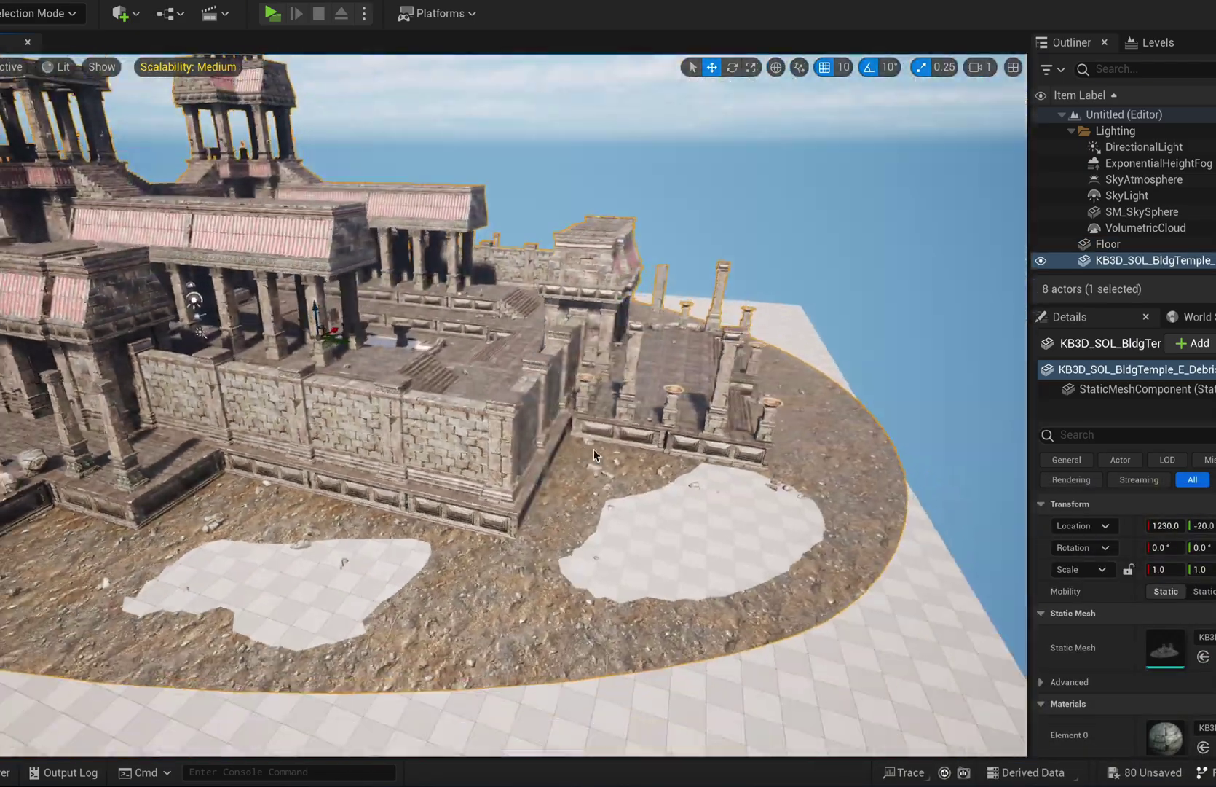
left_click_drag(594, 449, 983, 525, "alt")
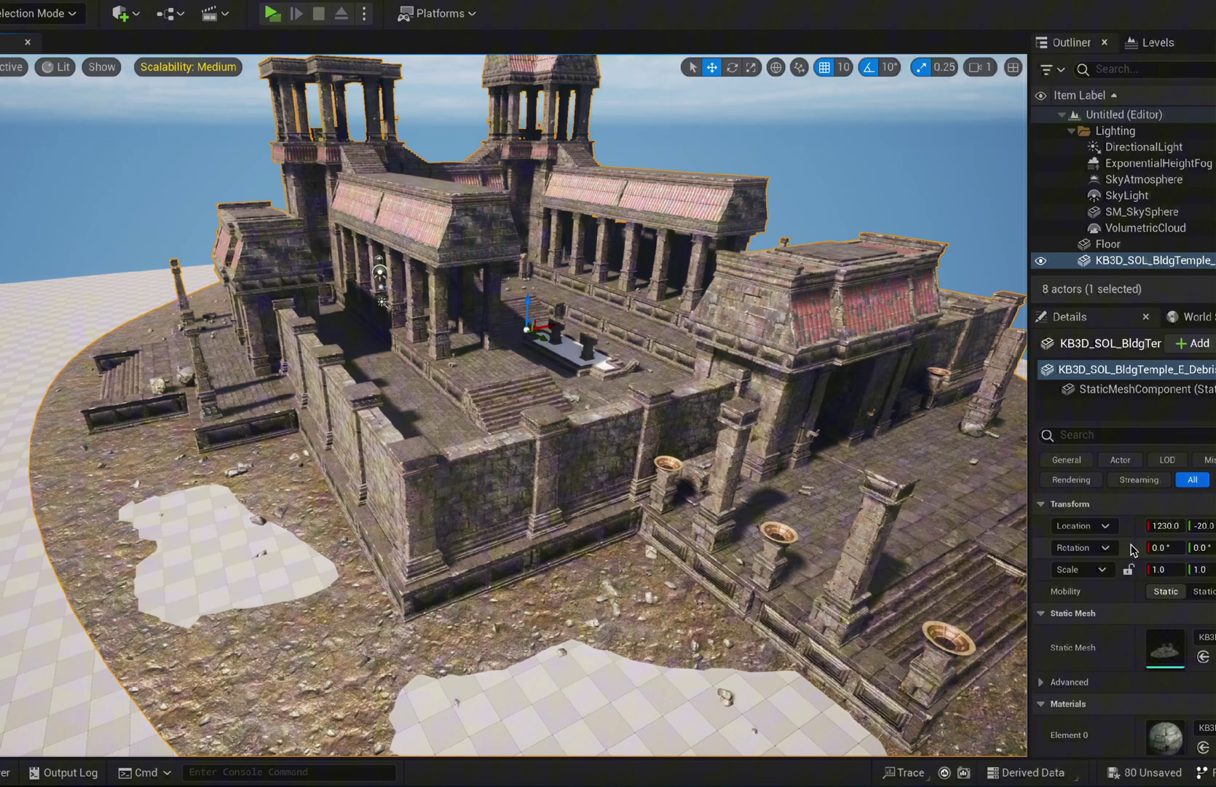
Open the temple's static mesh asset and set its Collision Complexity to Use Complex Collision As Simple
left_click(1203, 655)
double_click(932, 671)
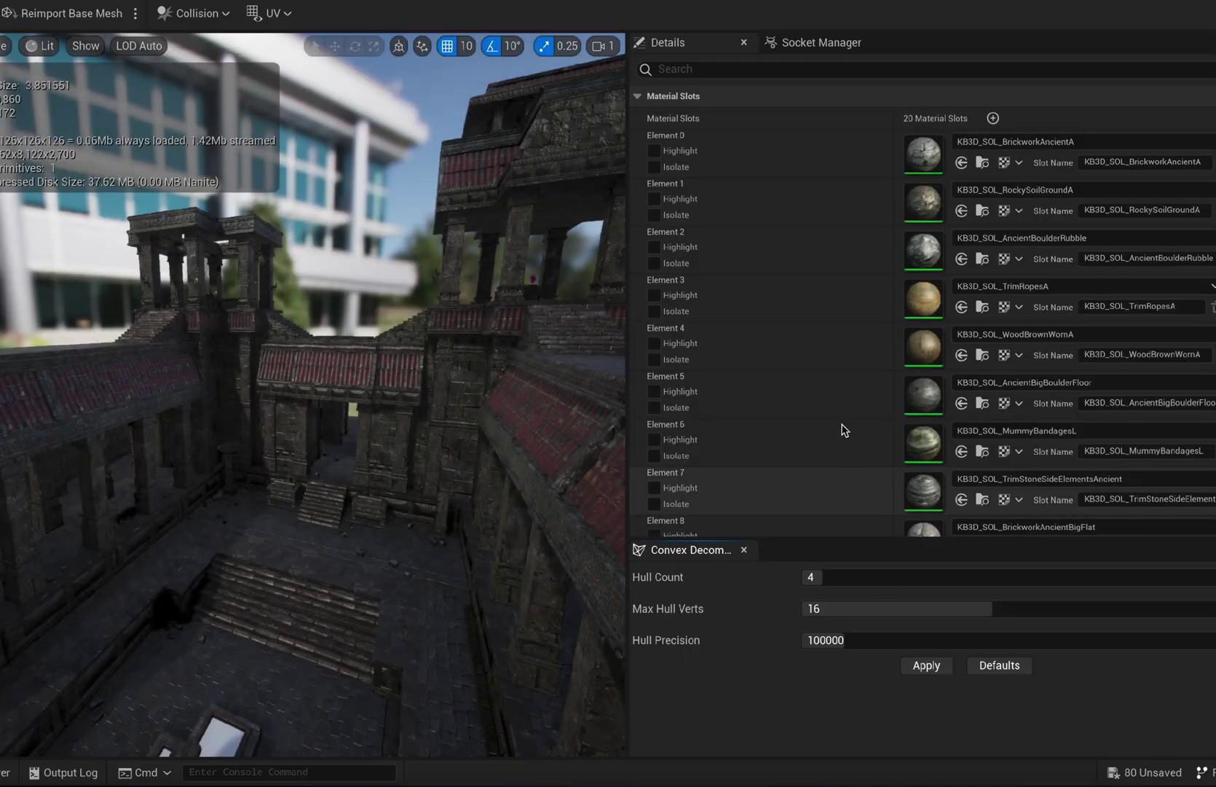
left_click(698, 73)
type("compl")
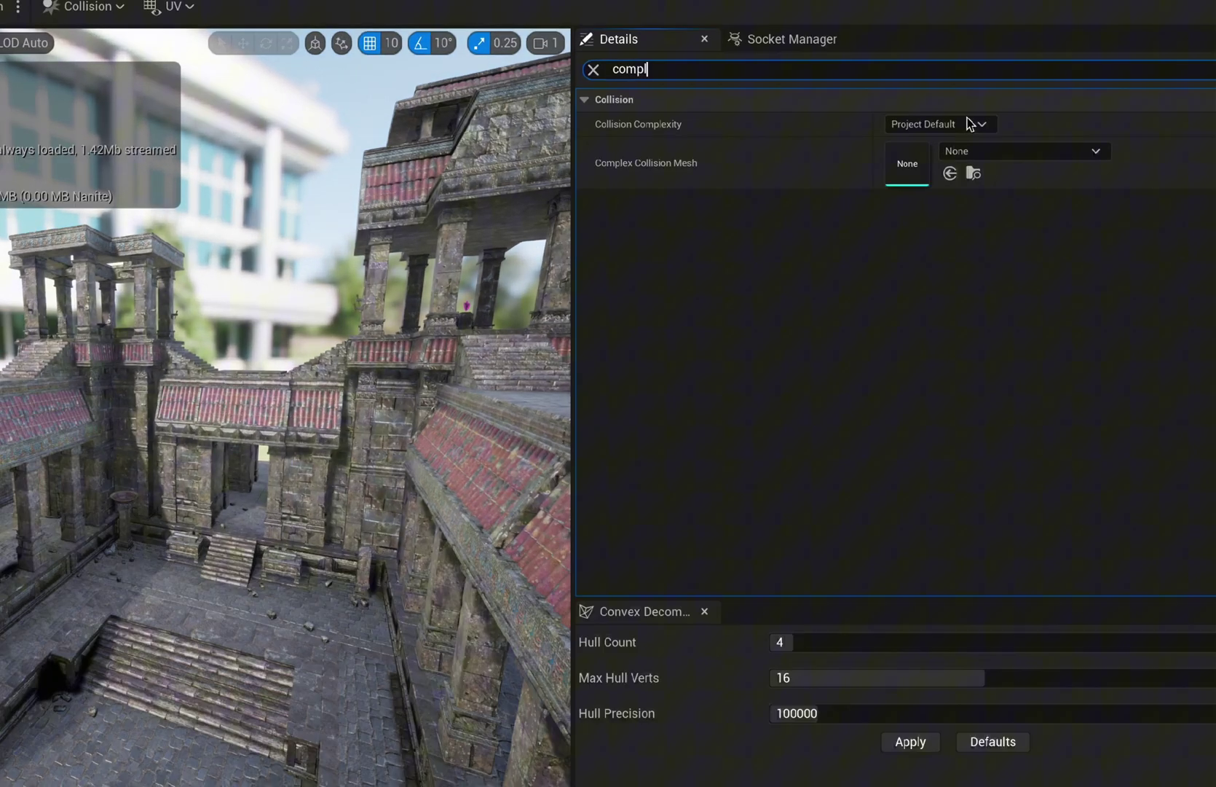
left_click(976, 116)
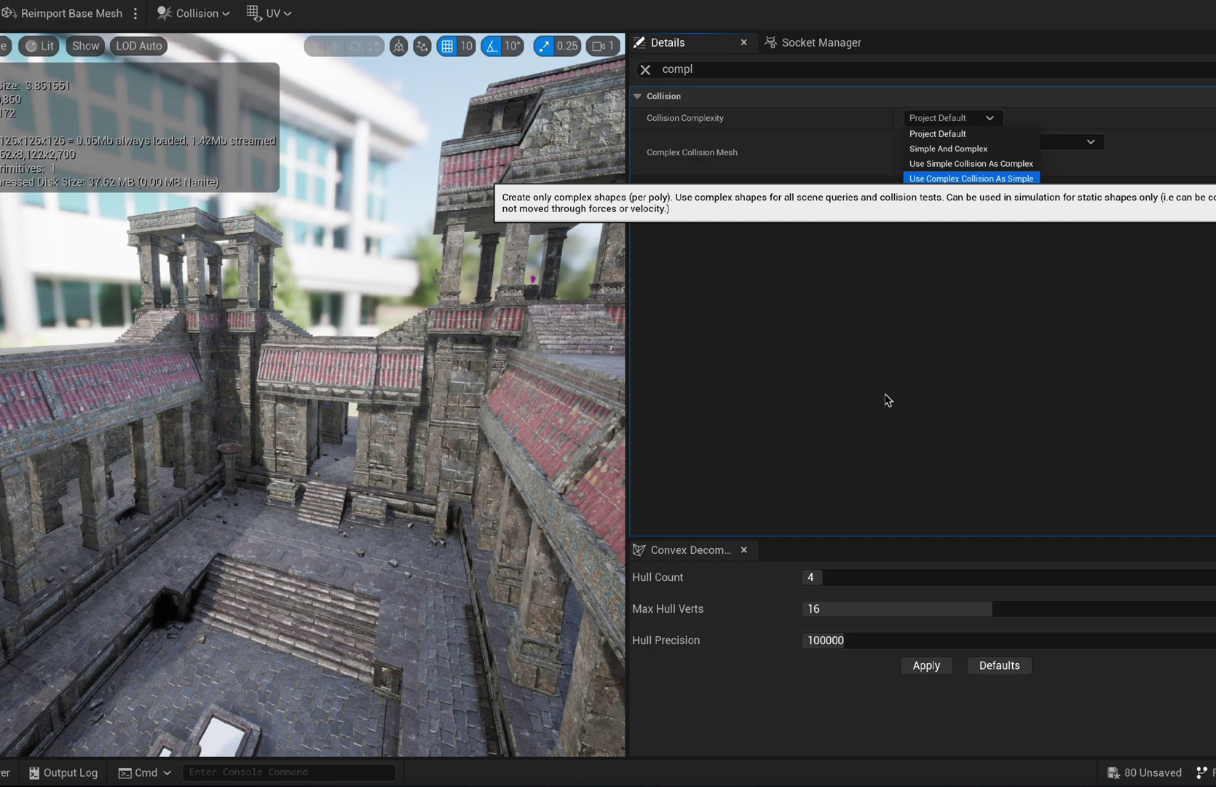
left_click(971, 178)
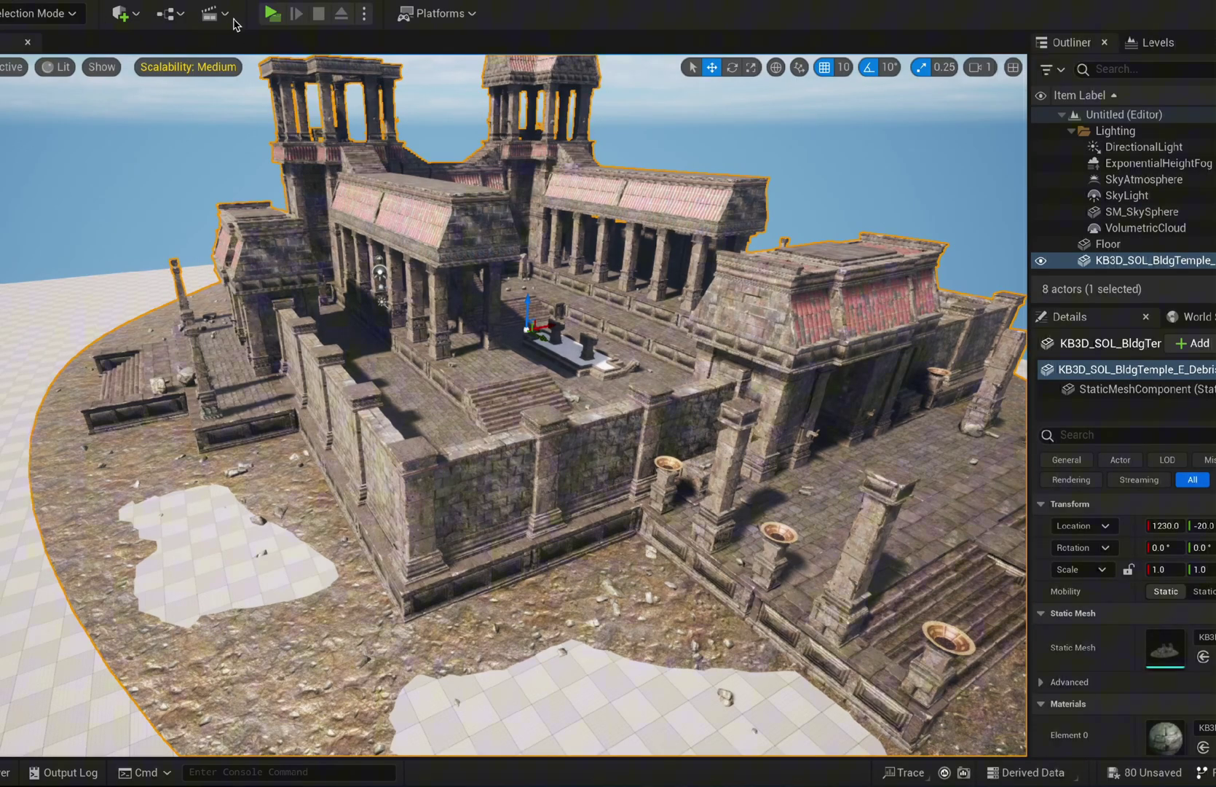
Play the level and run and jump with the character around the temple to test its collision
left_click(271, 14)
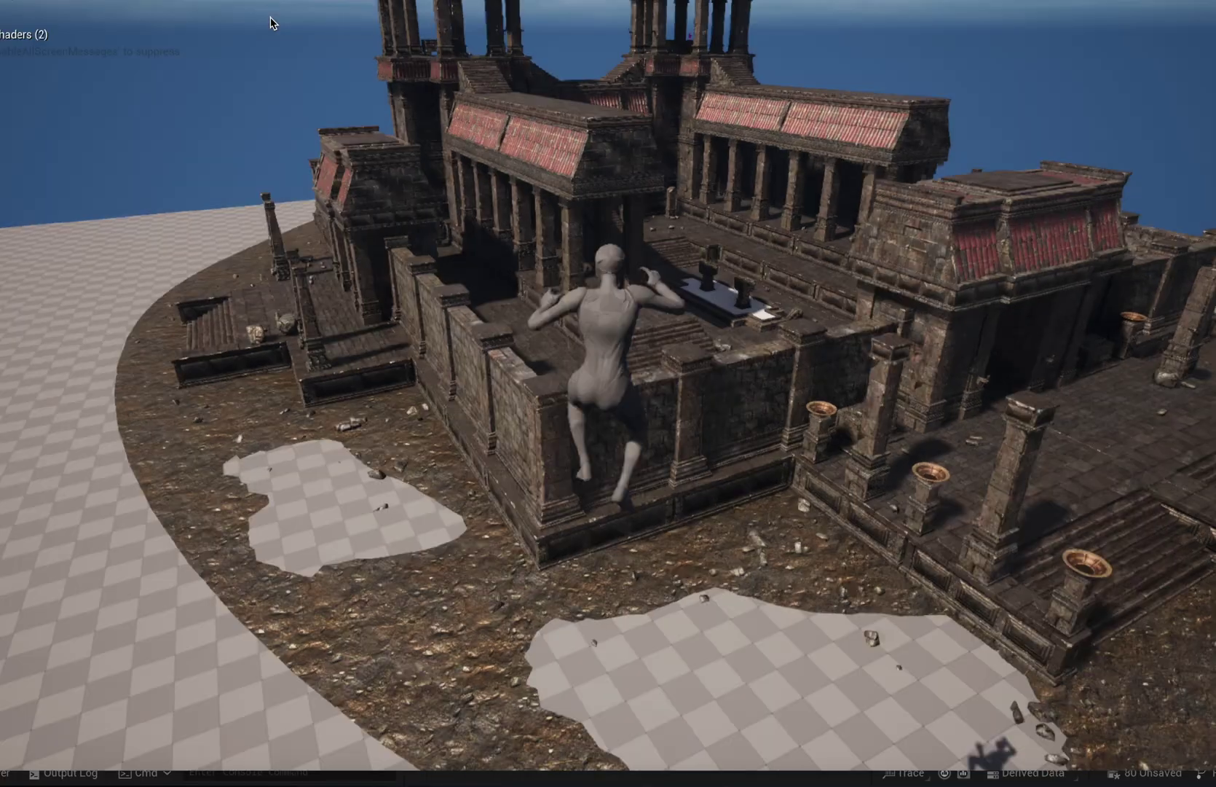
key("w")
key("space")
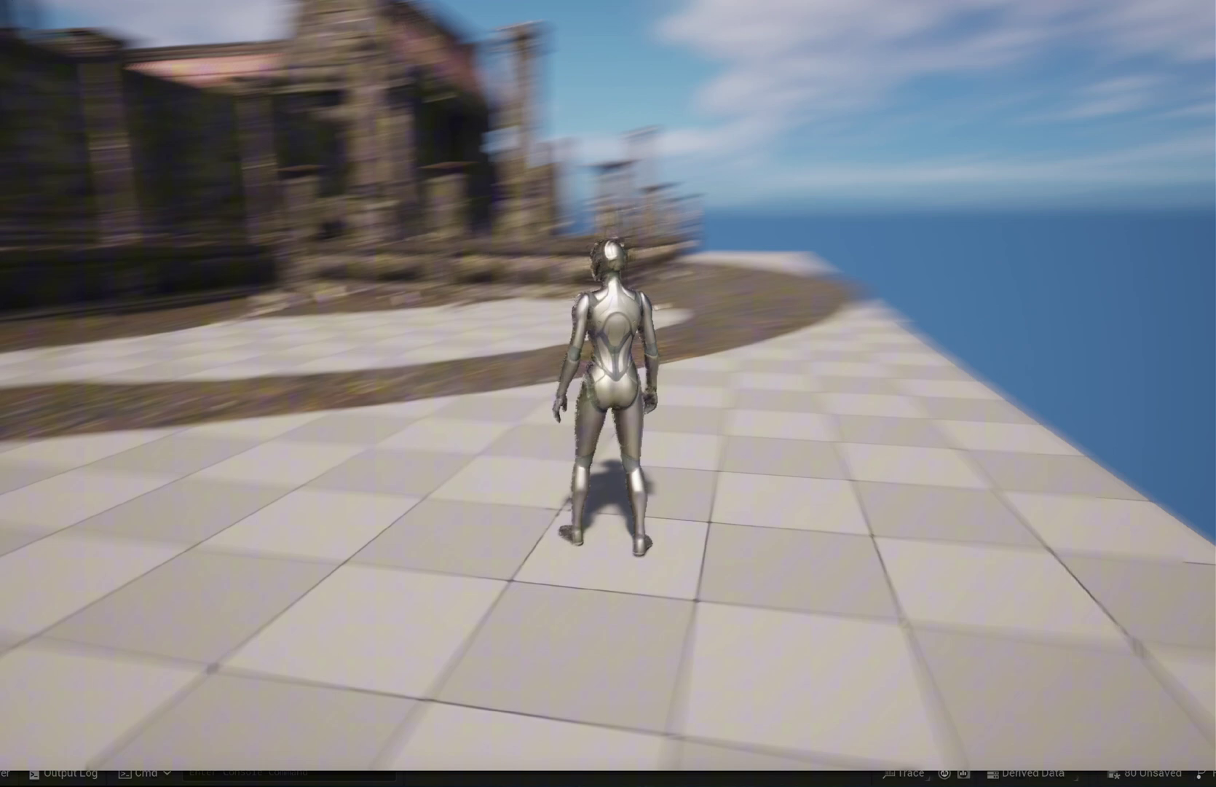
key("w")
key("w")
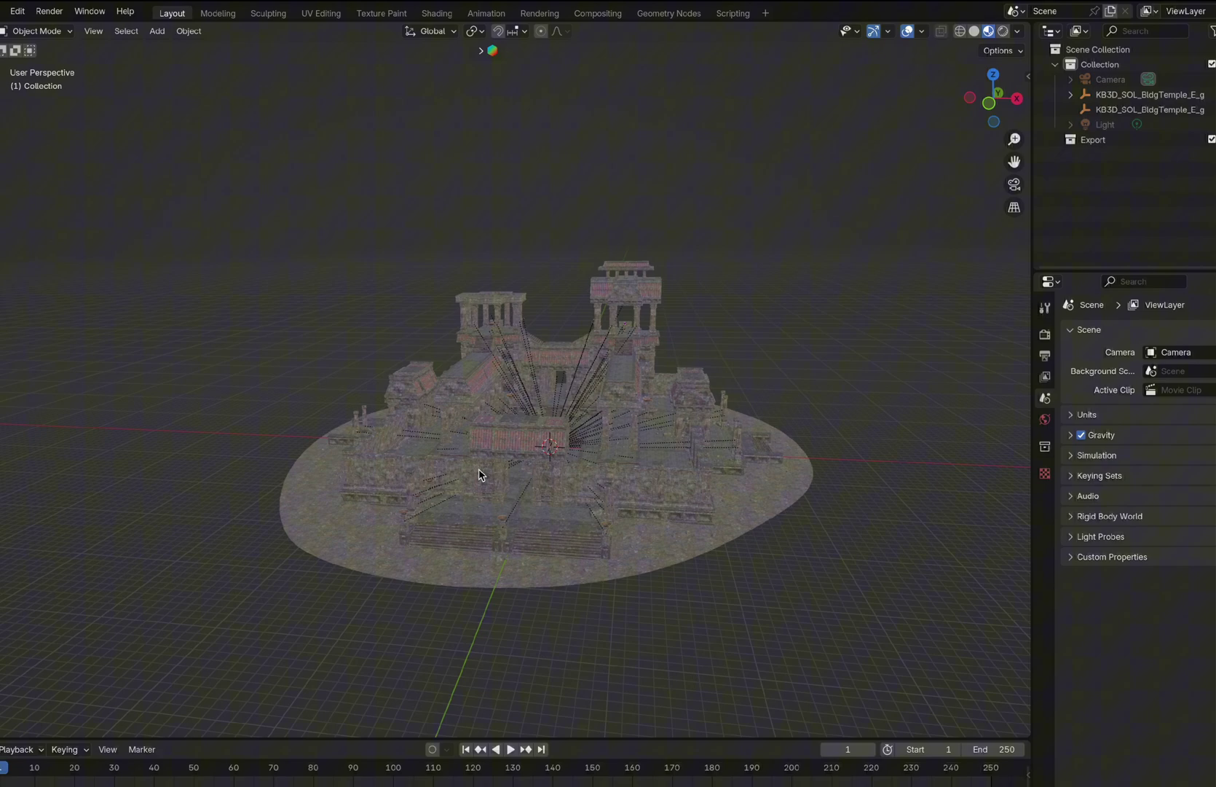
Switch to Blender, select the temple's entrance arch and isolate it in local view
scroll(481, 474, "up", 5)
scroll(556, 587, "up", 3)
left_click(555, 586)
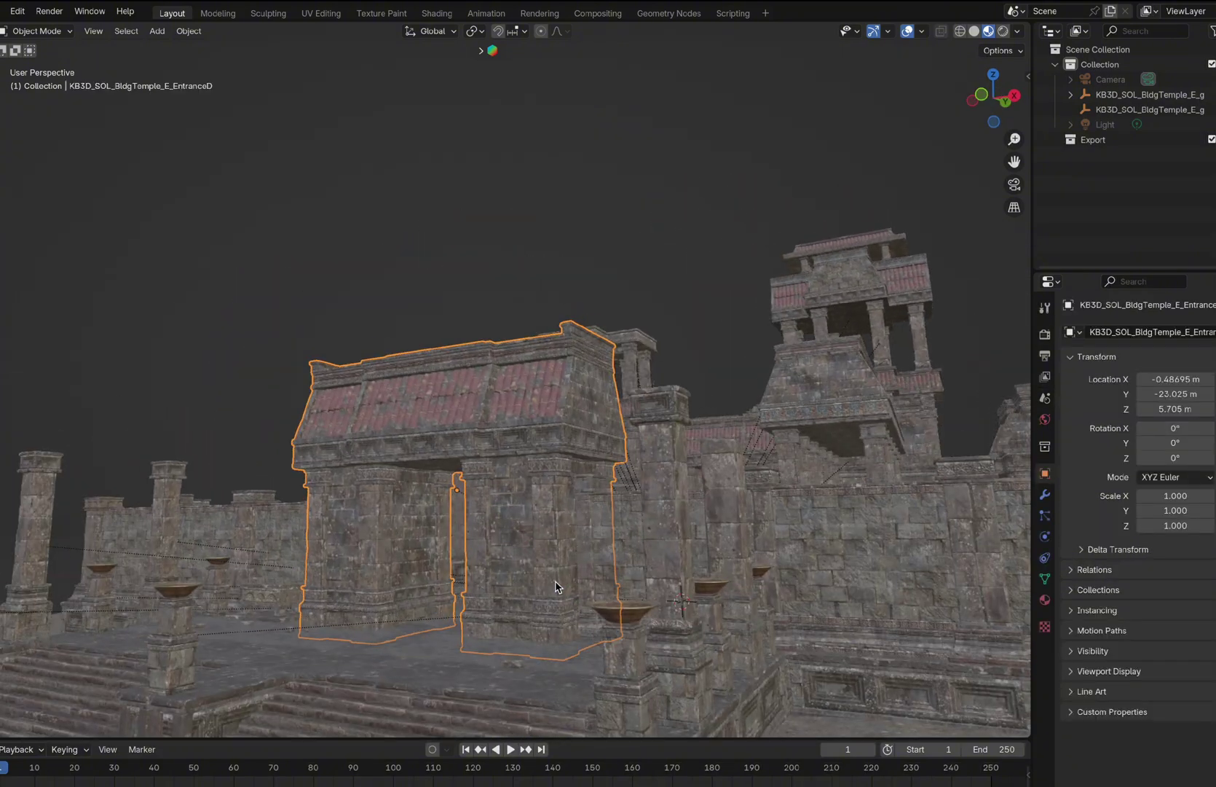
key("KP_Divide")
middle_click_drag(510, 393, 609, 368)
Export the entrance arch to Unreal into a new folder named Arch
right_click(610, 368)
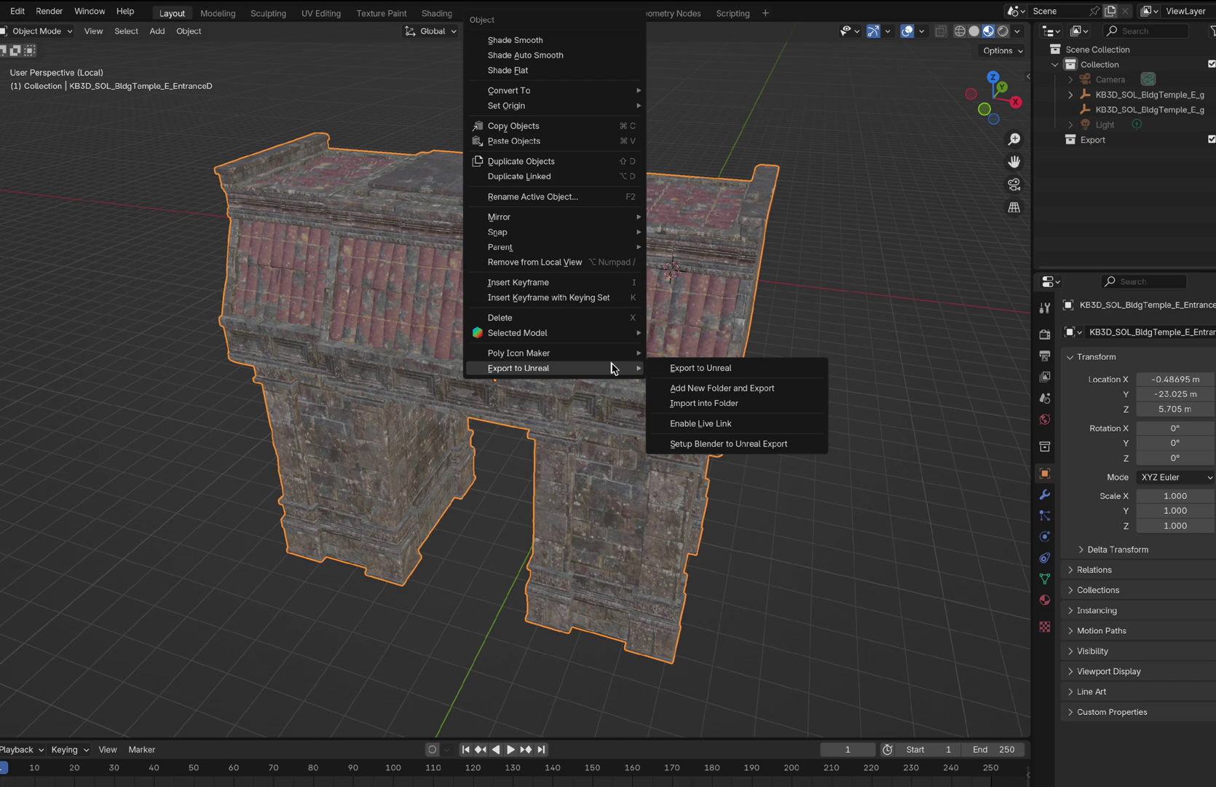
left_click(694, 394)
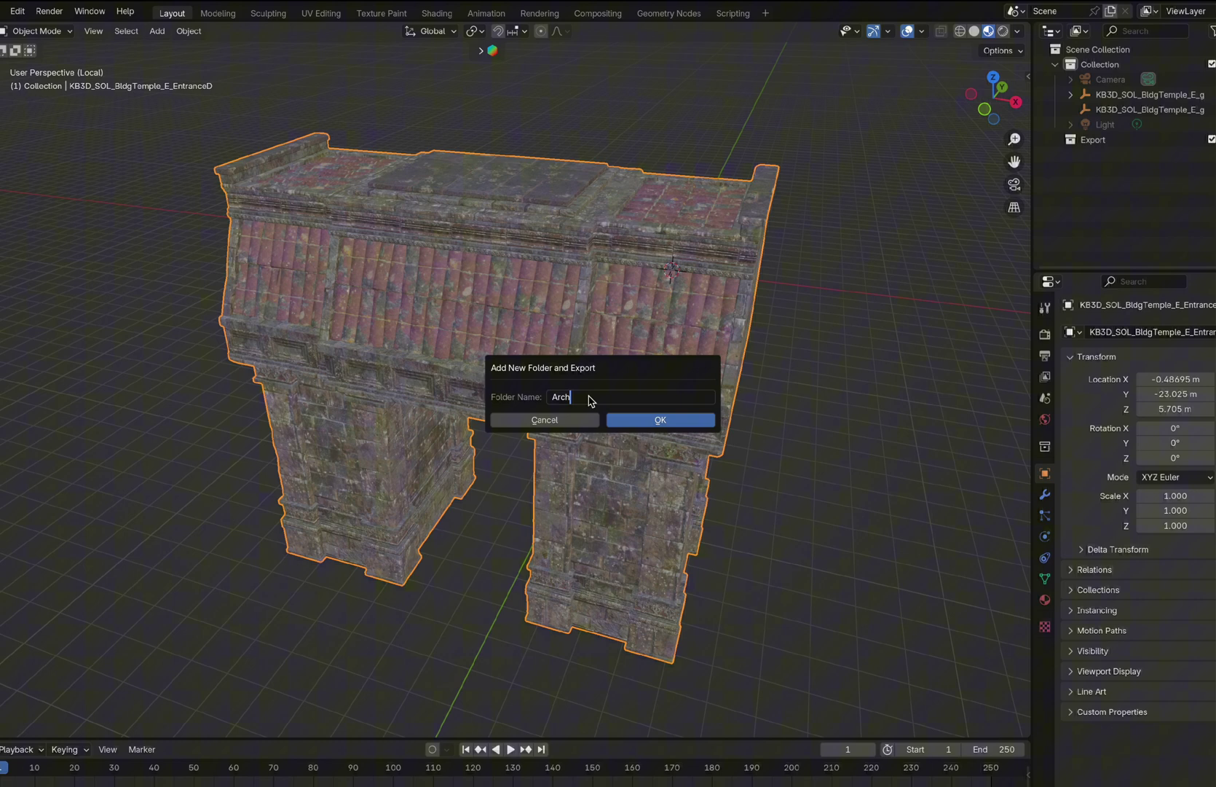
left_click(649, 420)
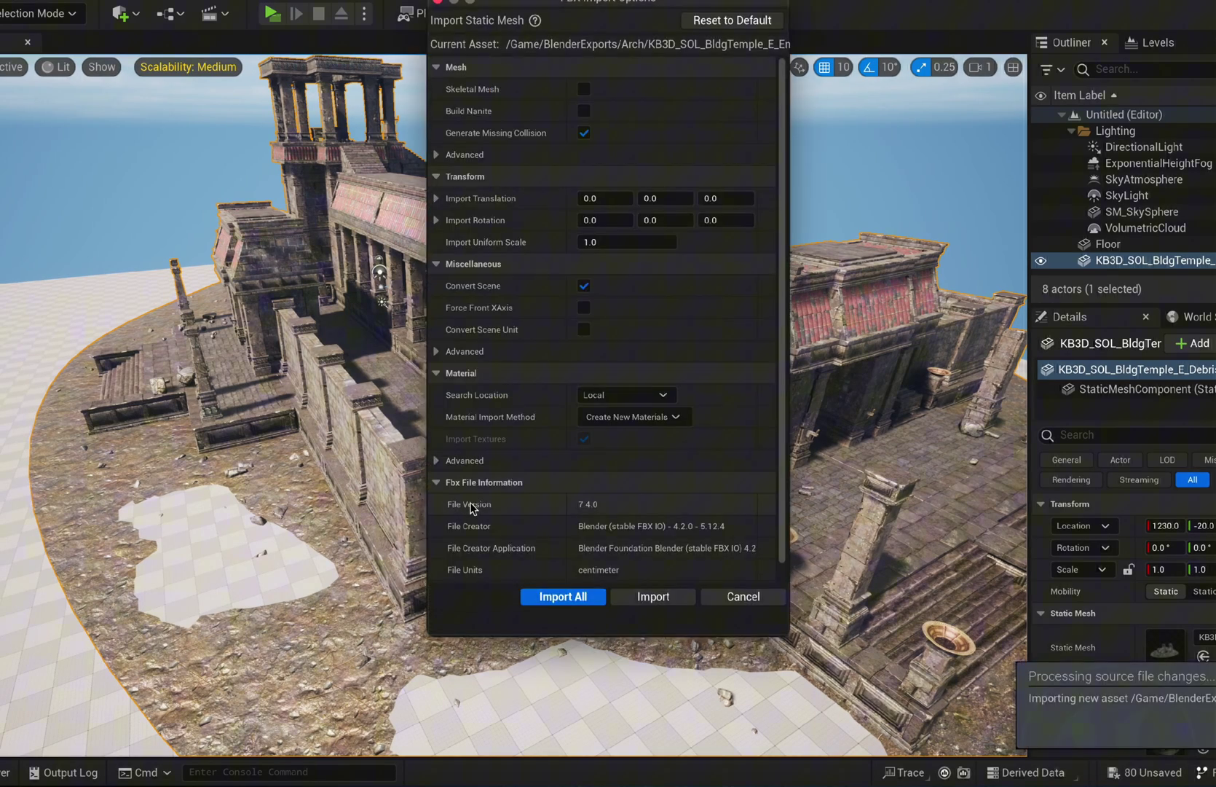
In Unreal Editor, import all the arch files and place the static mesh from the Arch folder in the level
left_click(547, 594)
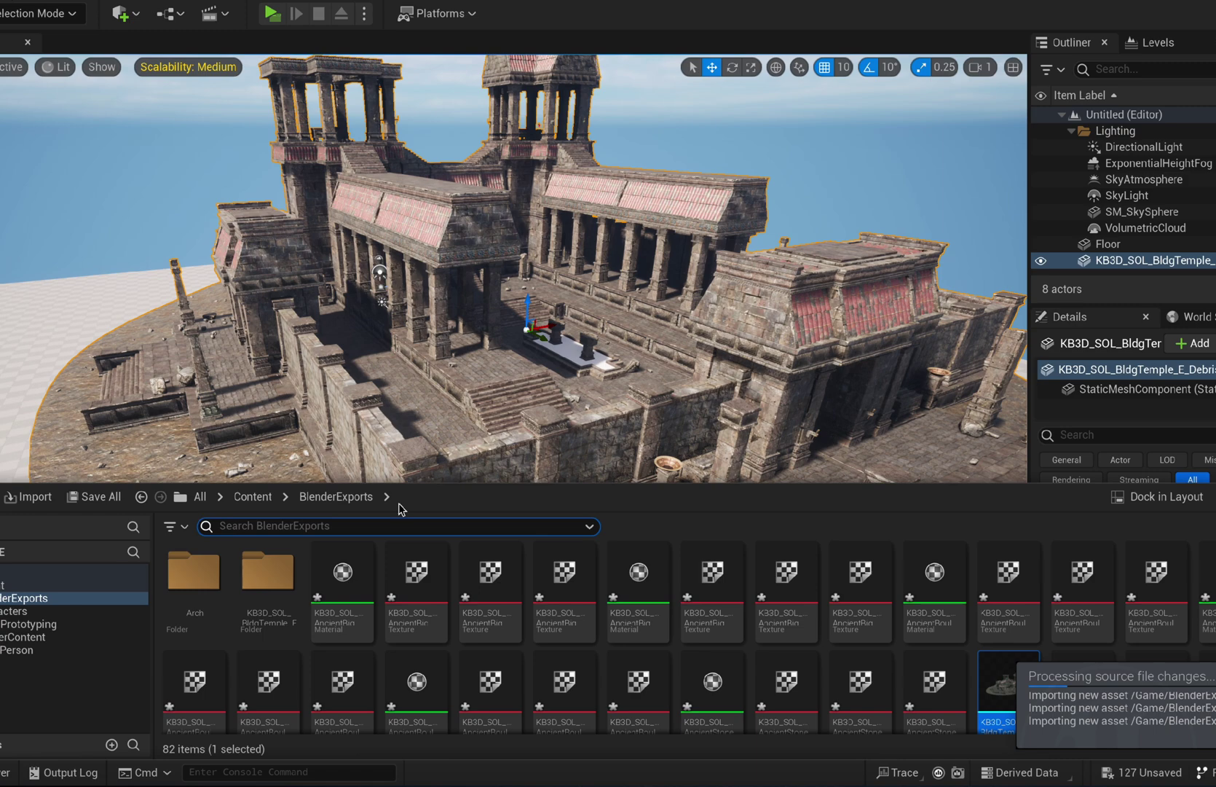
double_click(194, 577)
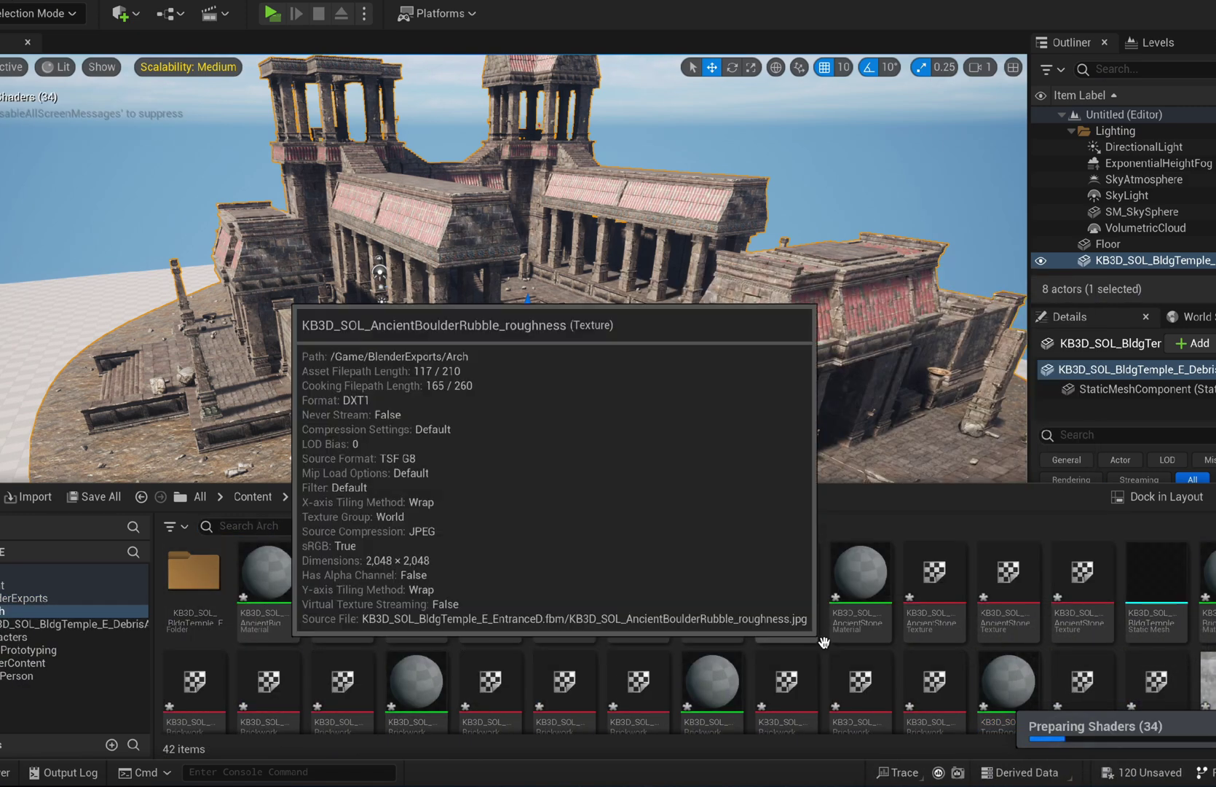
left_click(1157, 583)
left_click_drag(641, 274, 265, 452)
right_click_drag(264, 451, 321, 396)
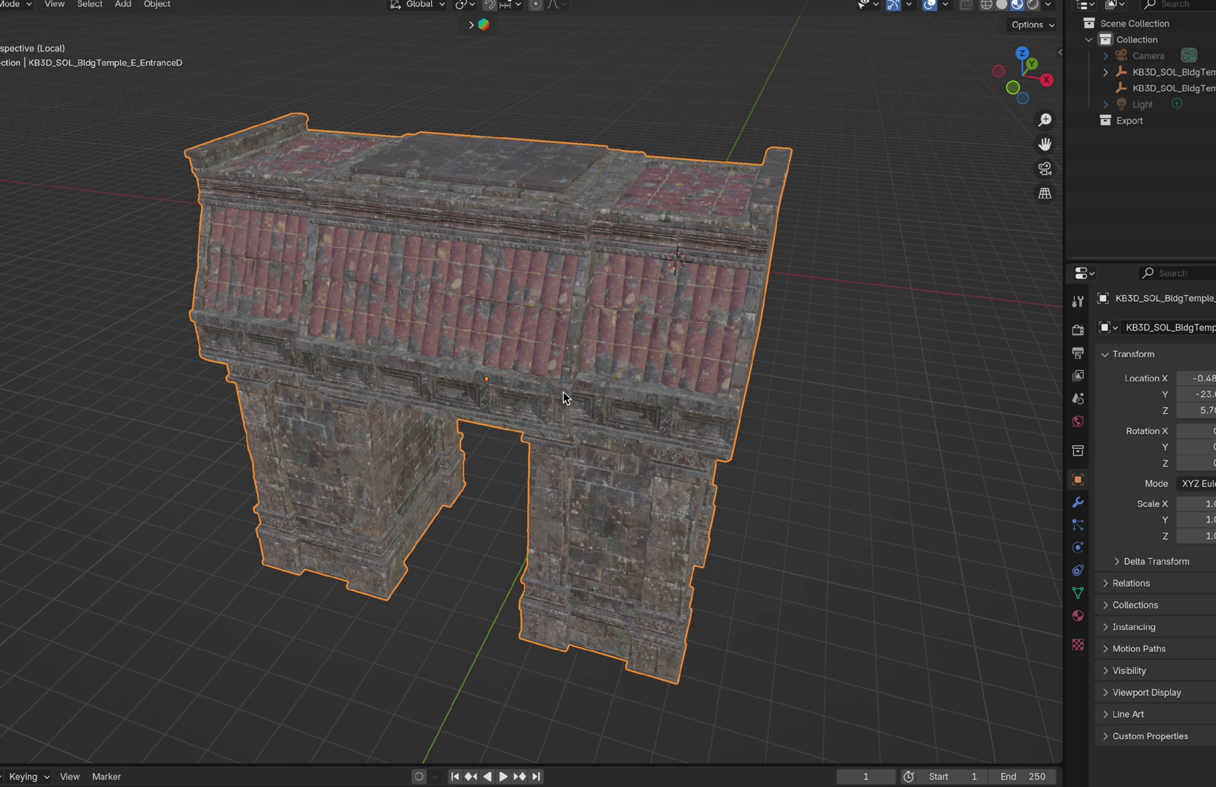
Set the entrance arch's X, Y and Z location to 0 m in Blender
key("n")
double_click(948, 87)
type("0")
key("Tab")
type("0")
key("Tab")
type("0")
key("Return")
Move all of the arch's geometry up along Z in Edit Mode until its base rests at the origin
key("Tab")
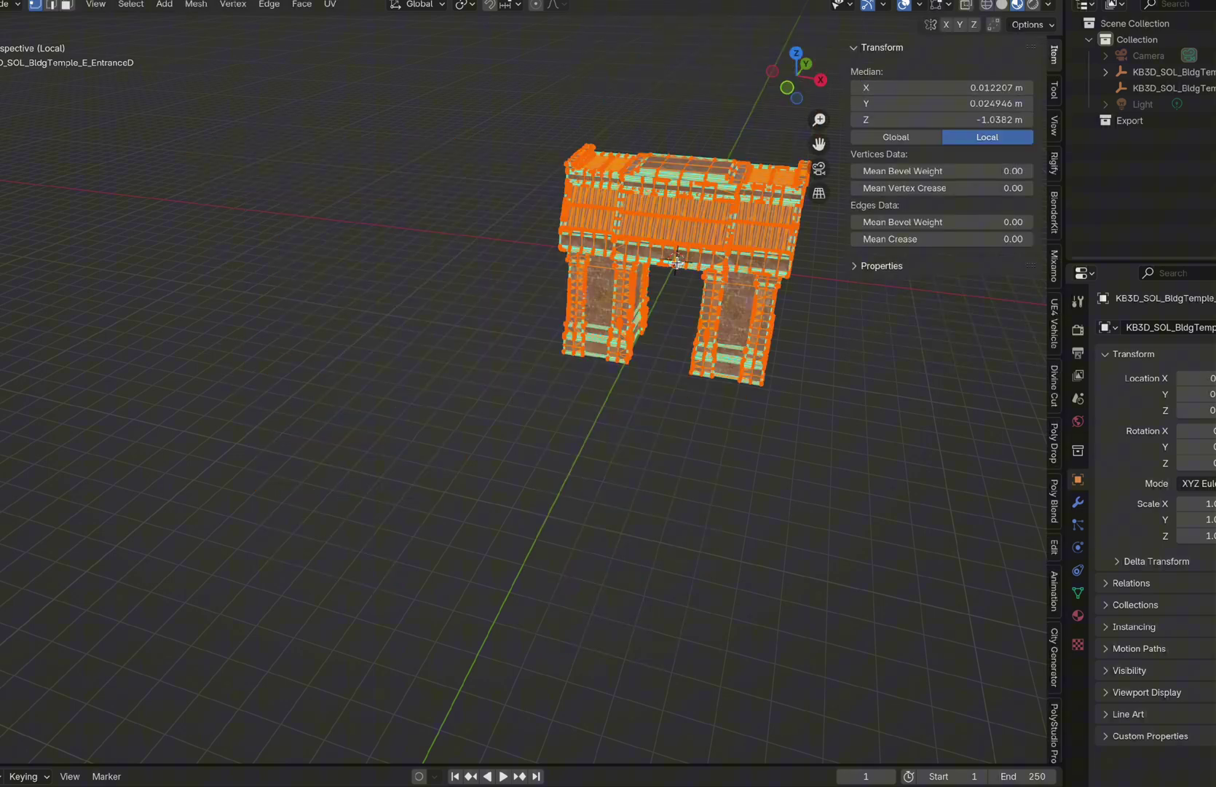
key("KP_1")
scroll(782, 369, "down", 3)
scroll(787, 518, "up", 1)
key("g")
key("z")
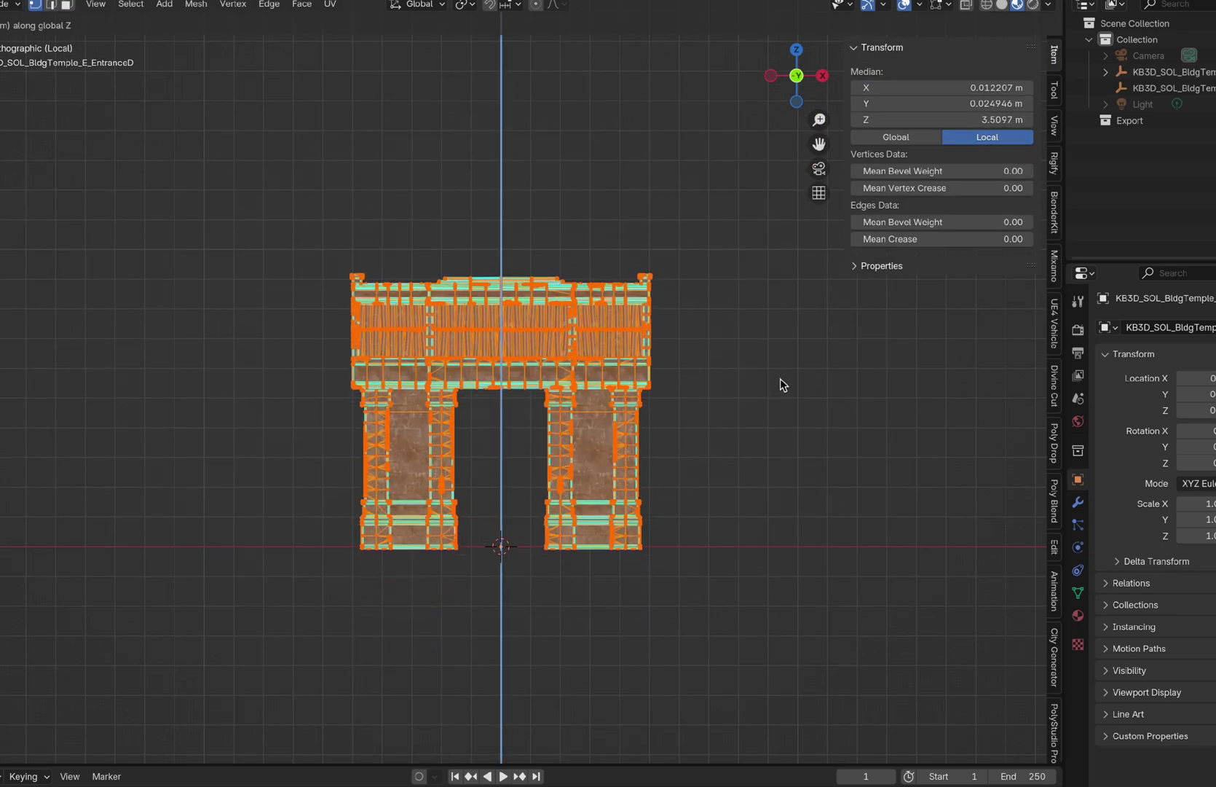
left_click(780, 378)
key("Tab")
Export the repositioned arch to Unreal into the existing Arch folder
right_click(586, 421)
mouse_move(585, 421)
left_click(685, 466)
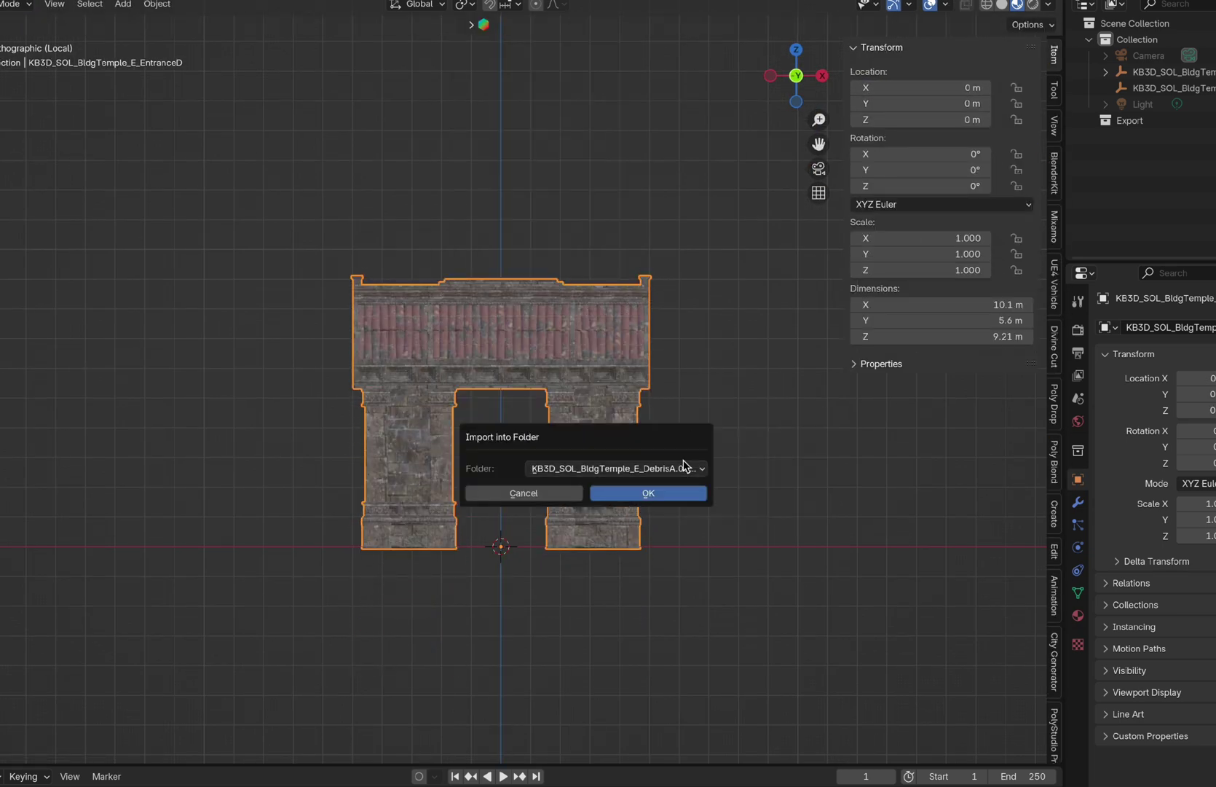
left_click(631, 469)
left_click(544, 523)
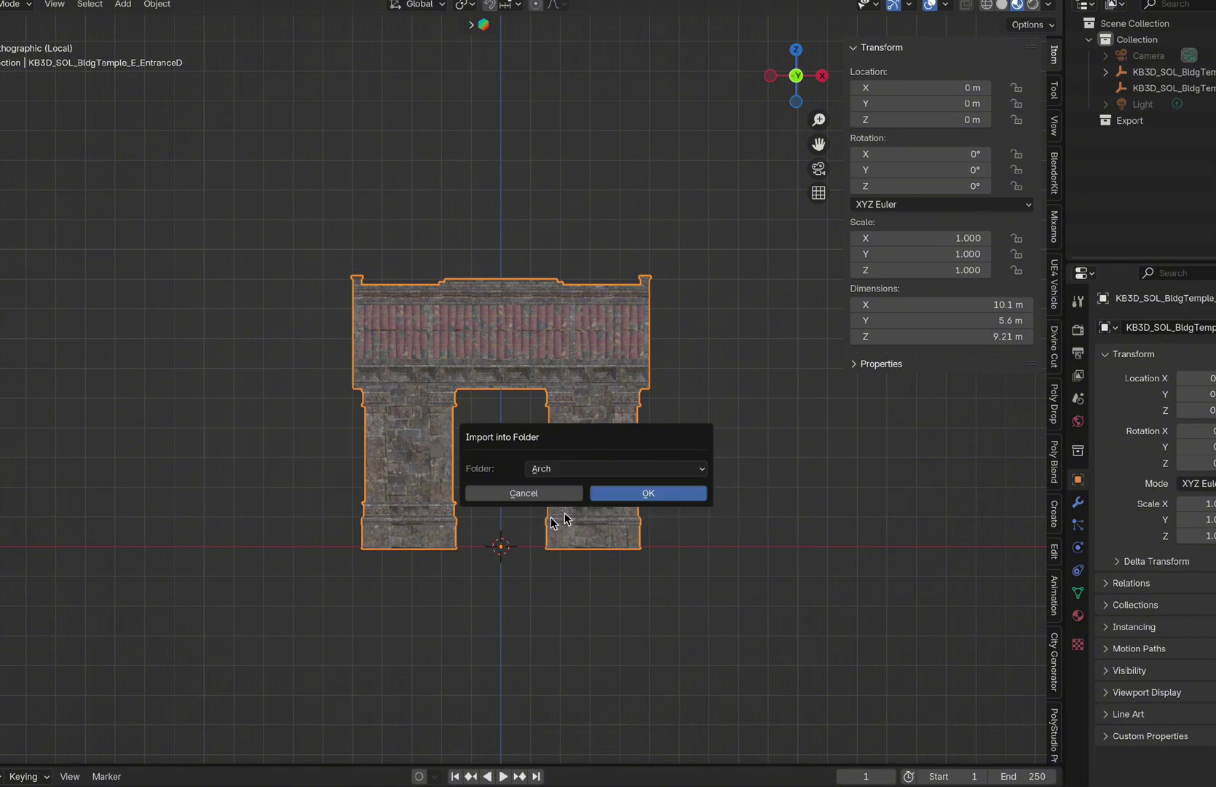
left_click(656, 495)
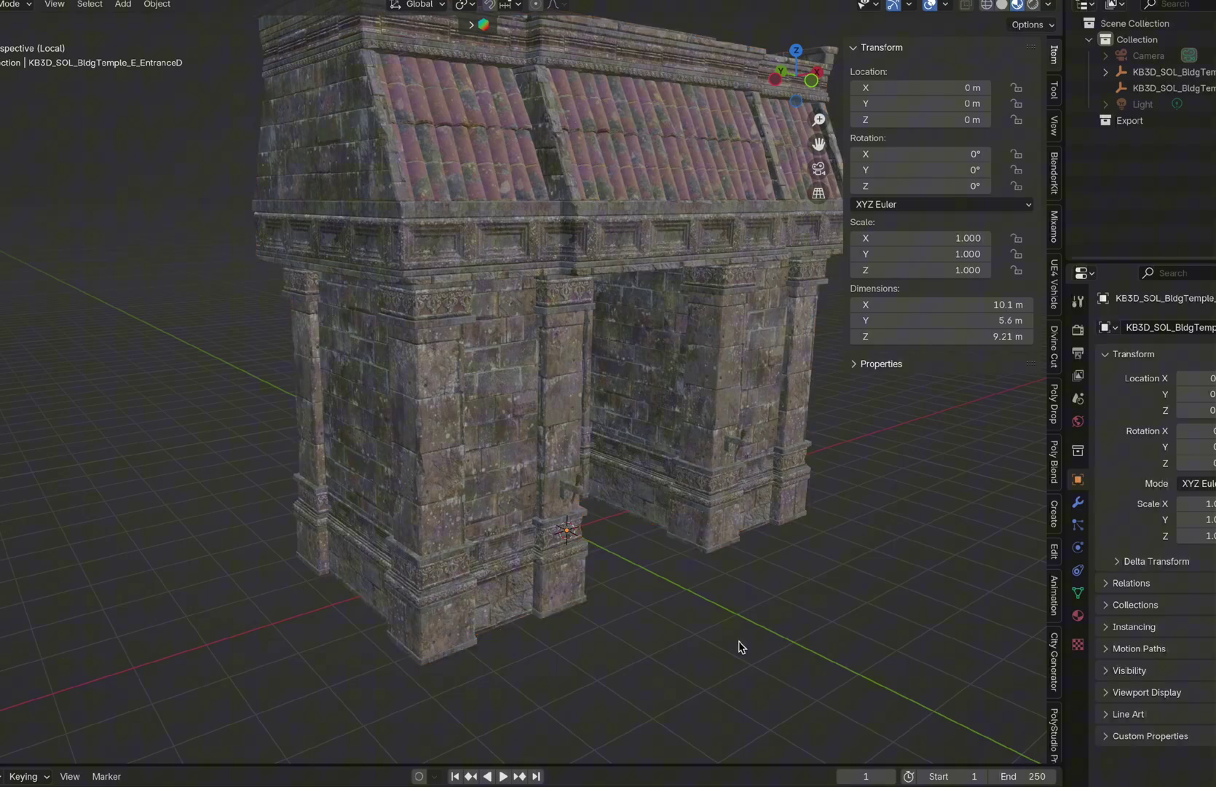
Enable Live Link for the Unreal export with the entrance arch selected
key("n")
middle_click_drag(717, 621, 543, 581)
right_click(446, 362)
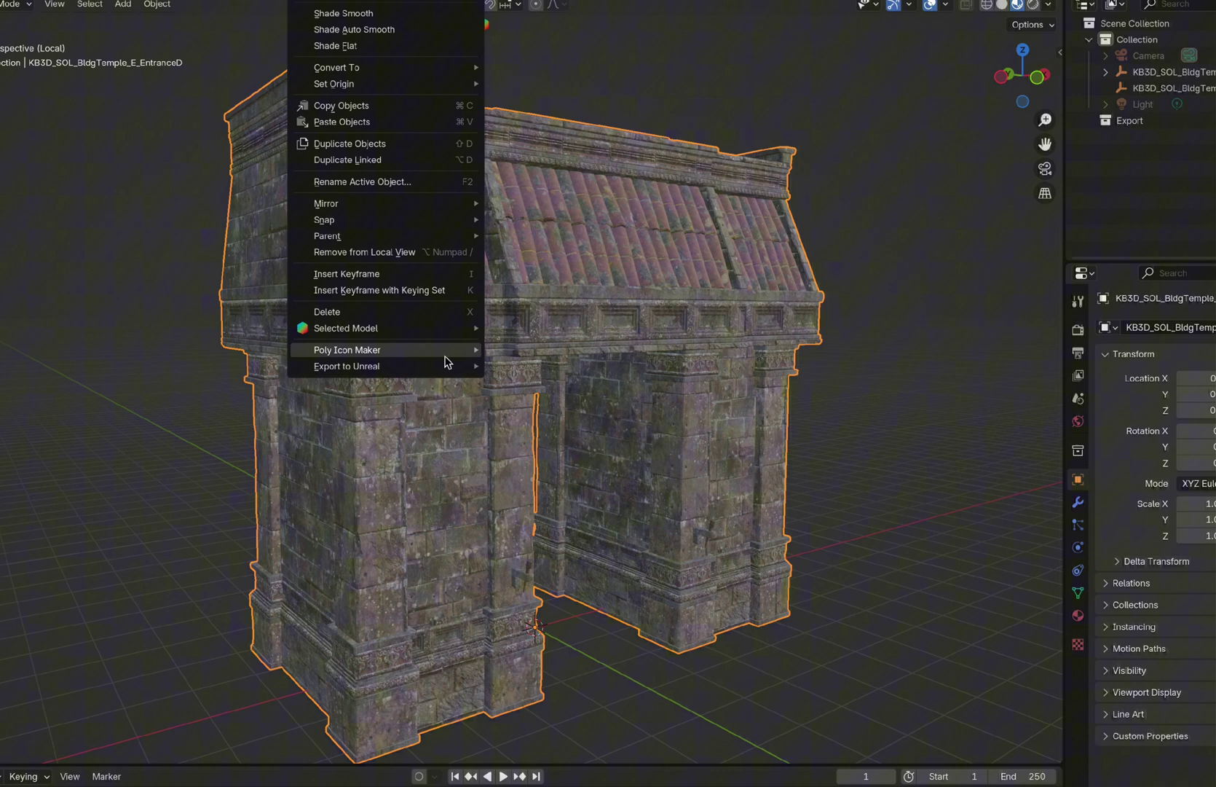
mouse_move(443, 368)
left_click(536, 426)
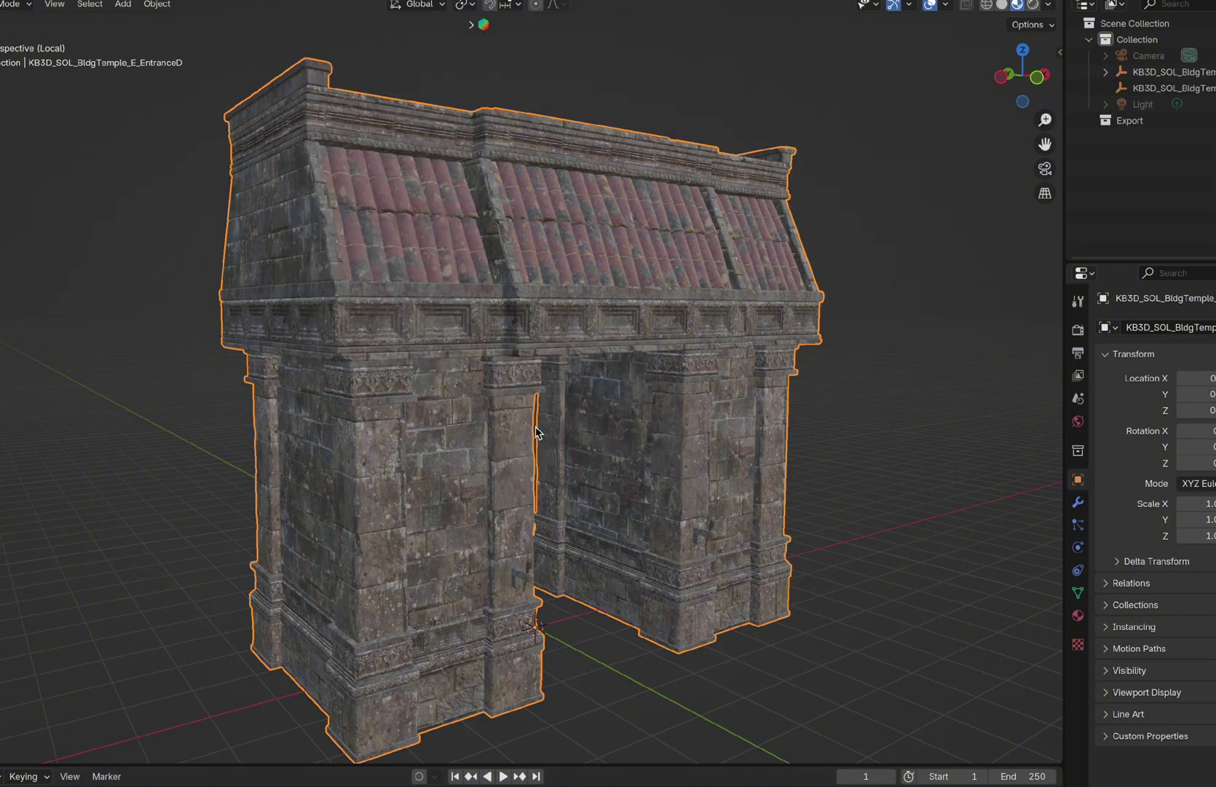
Extrude the front wall face of the arch's near pillar outward into a large block in Edit Mode
key("Tab")
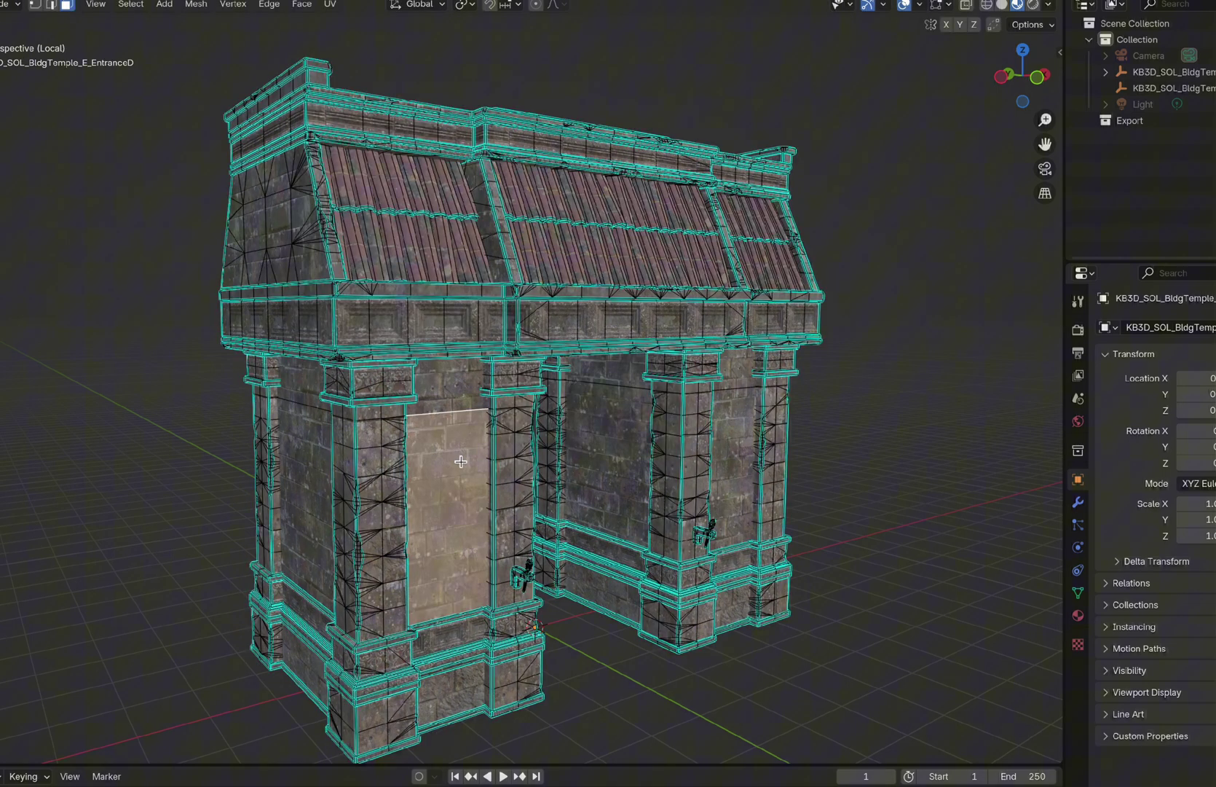
key("e")
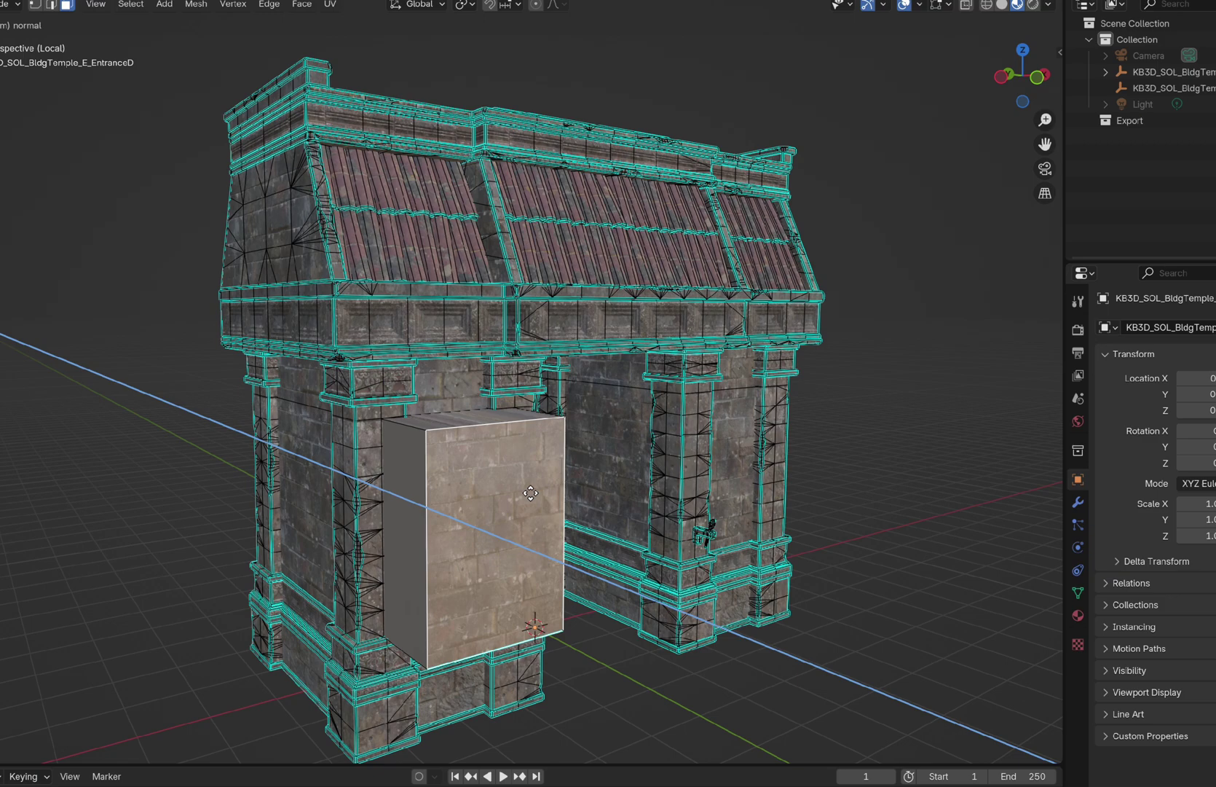
left_click(555, 499)
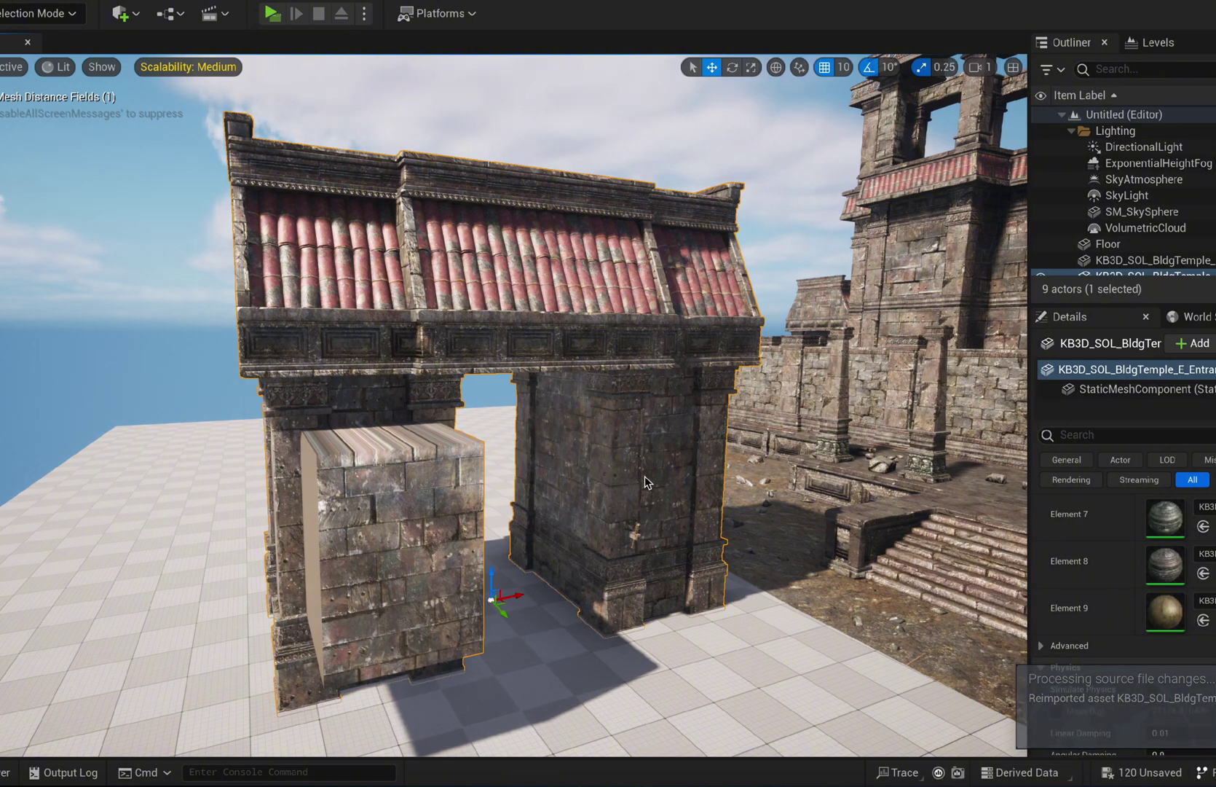
Delete the arch from the Unreal level, switch to Blender and disable Live Link with the temple empties selected
key("Delete")
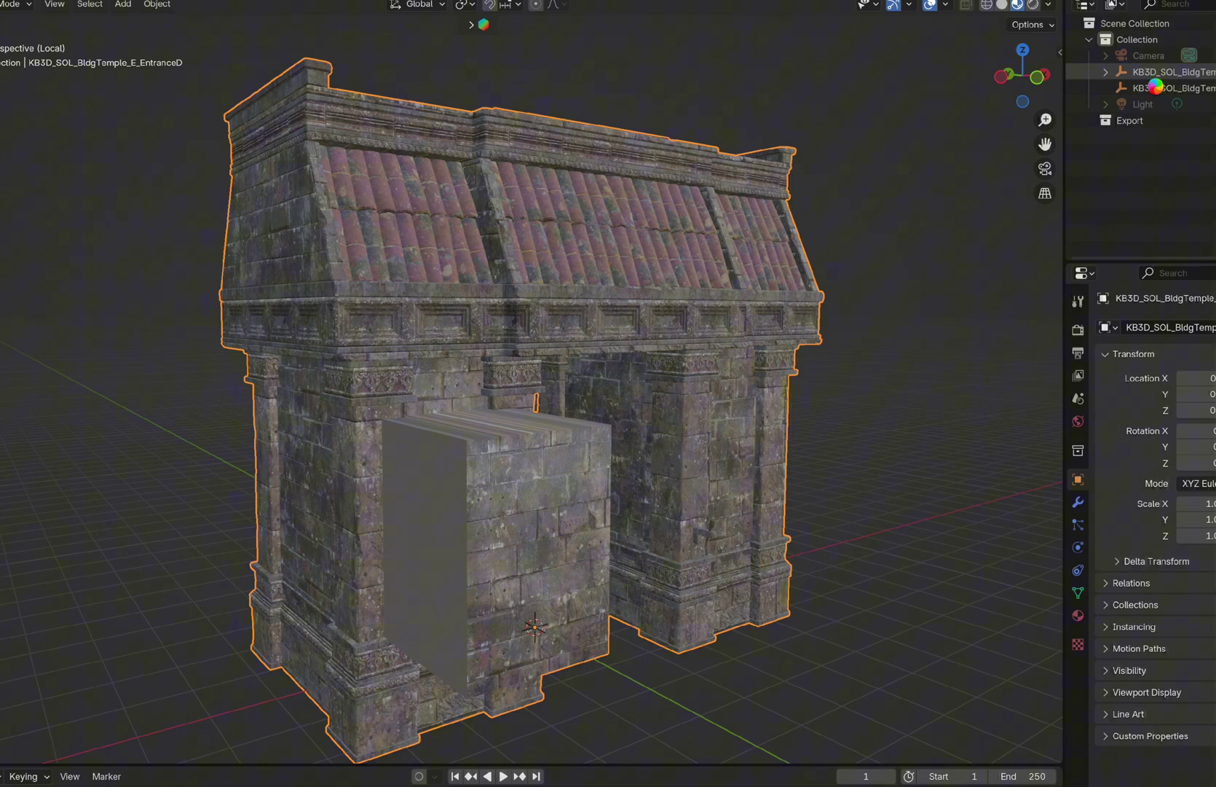
left_click(1158, 89)
right_click(574, 397)
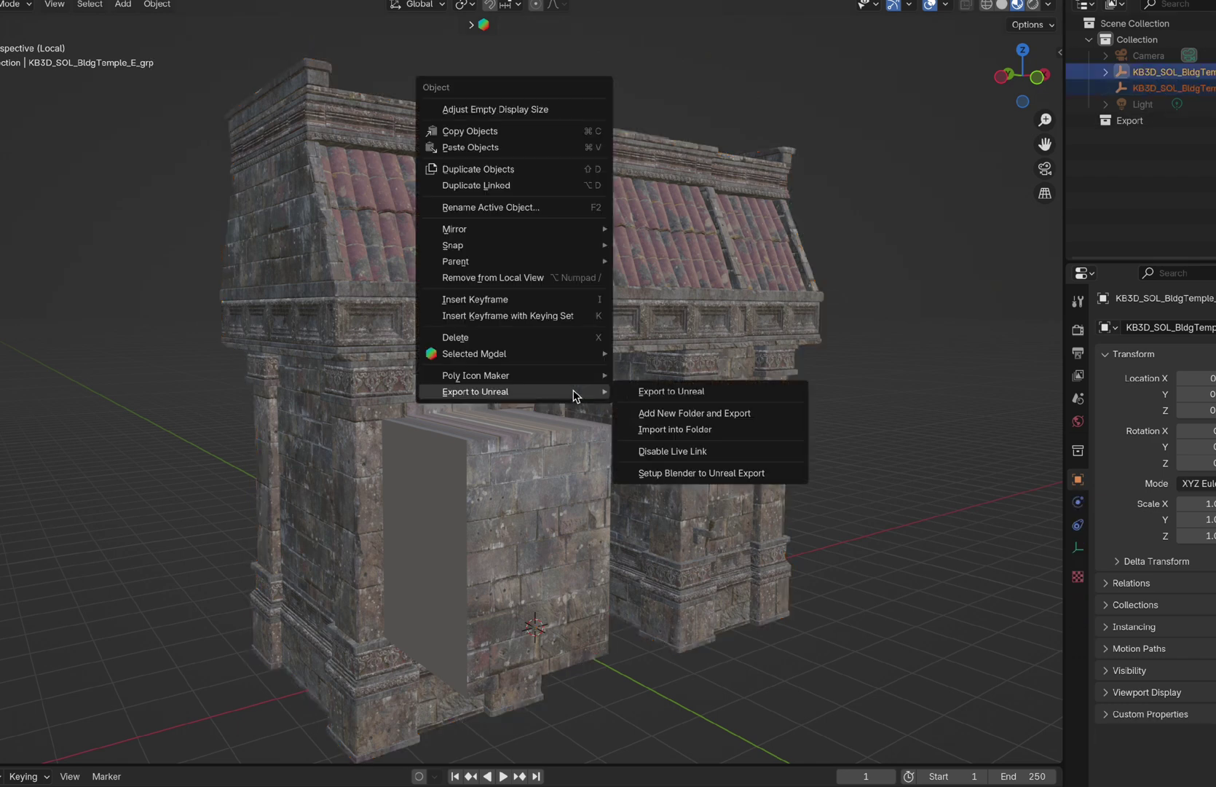
left_click(692, 453)
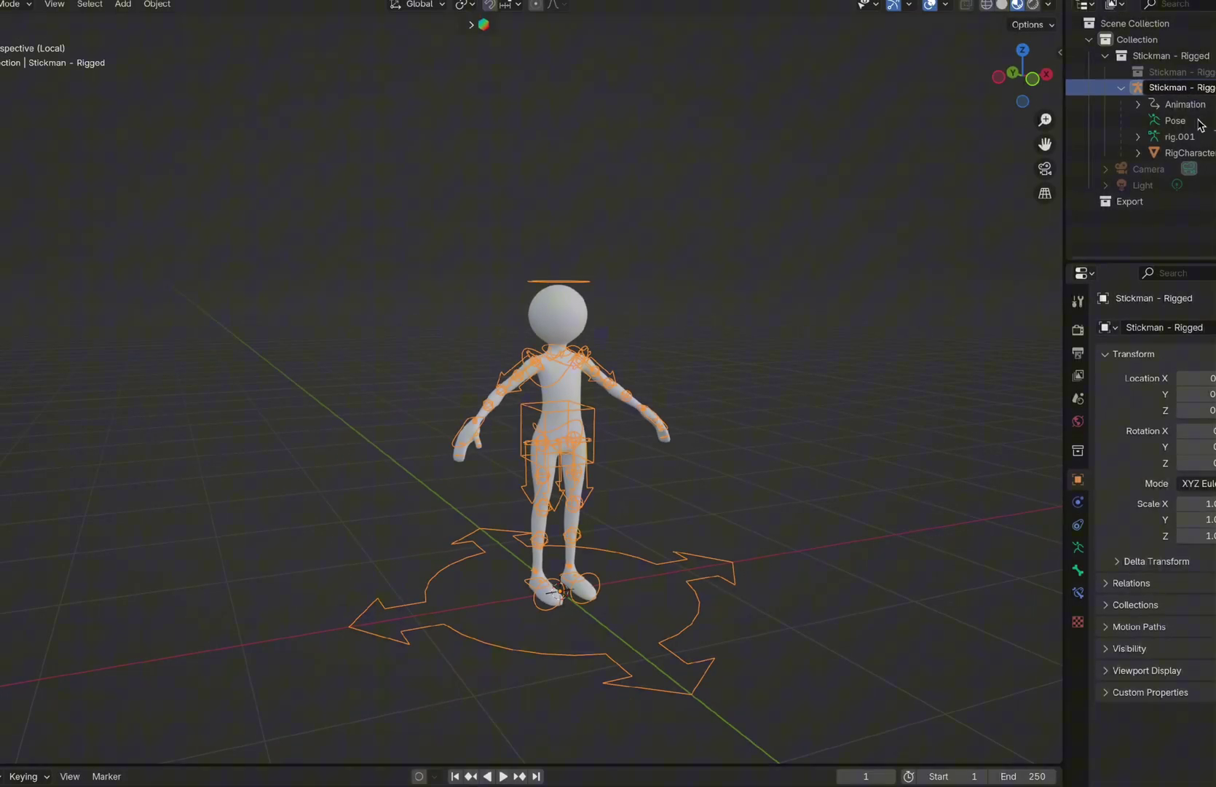
Rename the stickman's RigCharacter mesh as RigCharacter2
left_click(1194, 153)
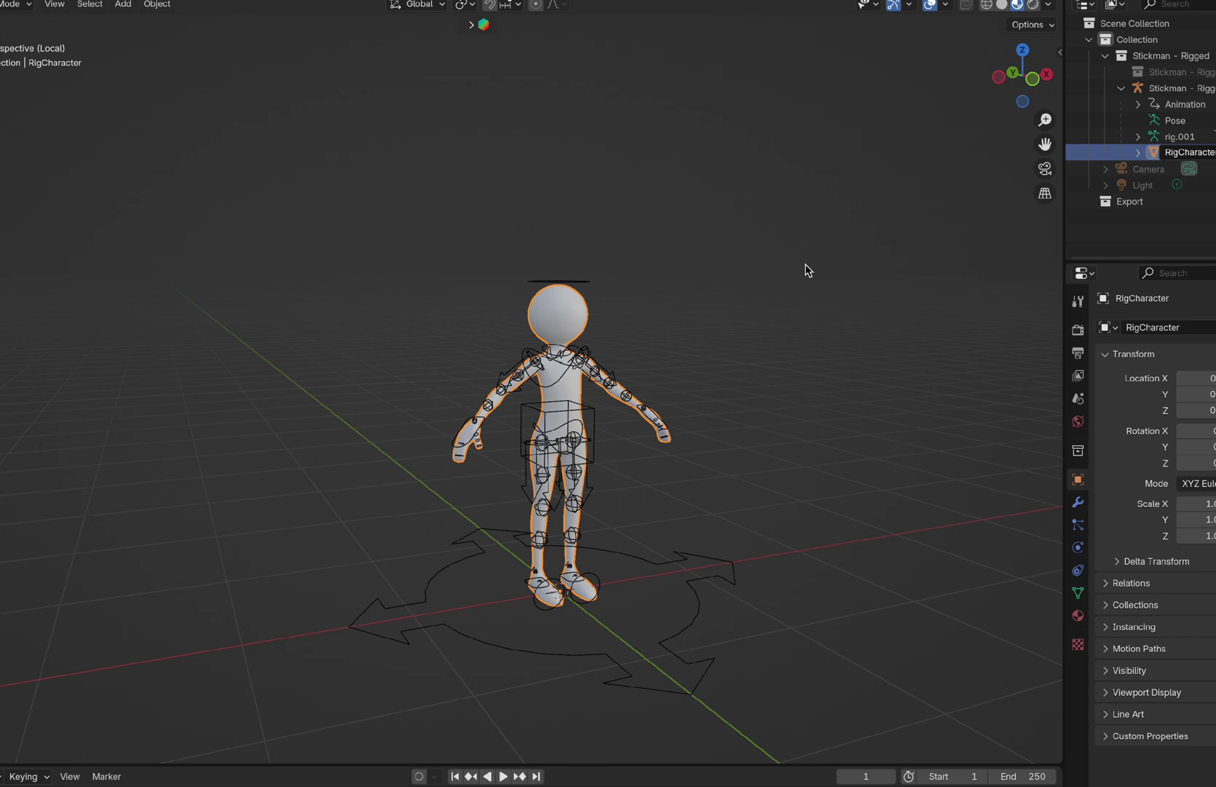
key("a")
left_click(832, 313)
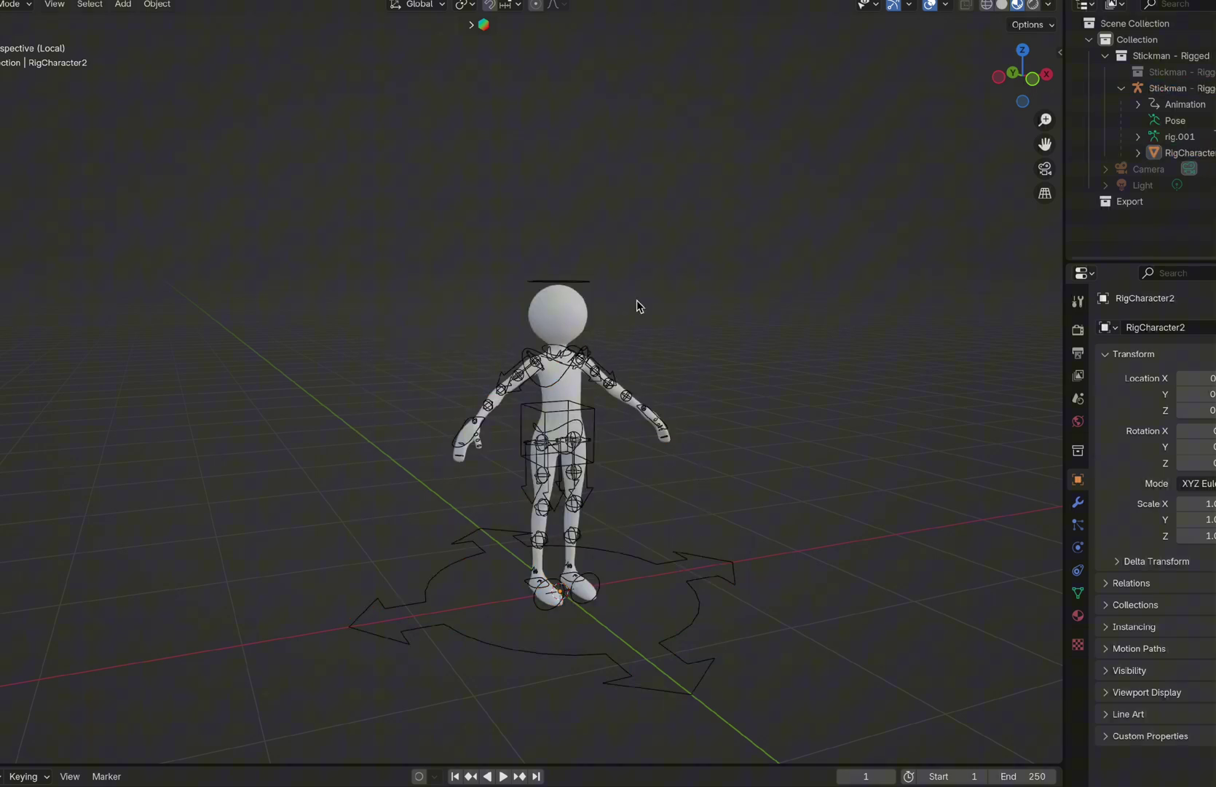
Select the stickman mesh with its rig and export them to Unreal without animations or combined meshes
left_click_drag(413, 181, 748, 639)
right_click(560, 310)
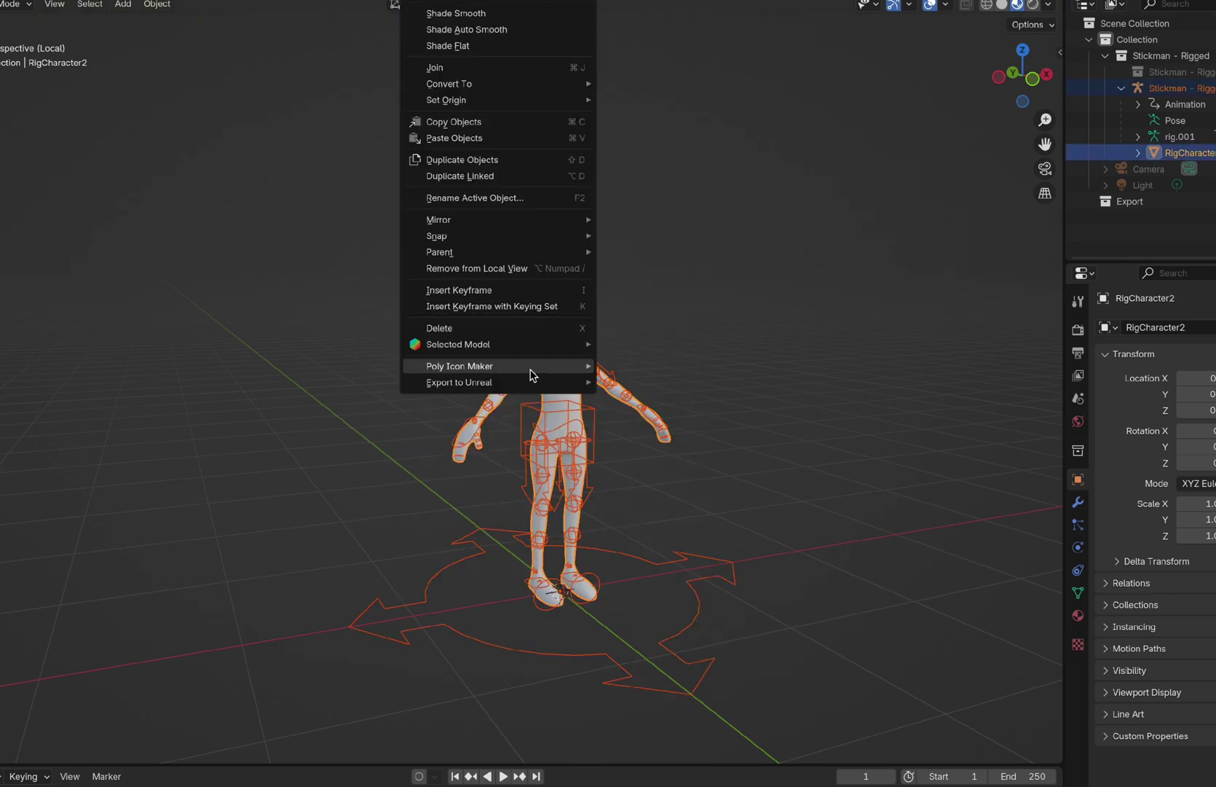
mouse_move(536, 381)
left_click(659, 381)
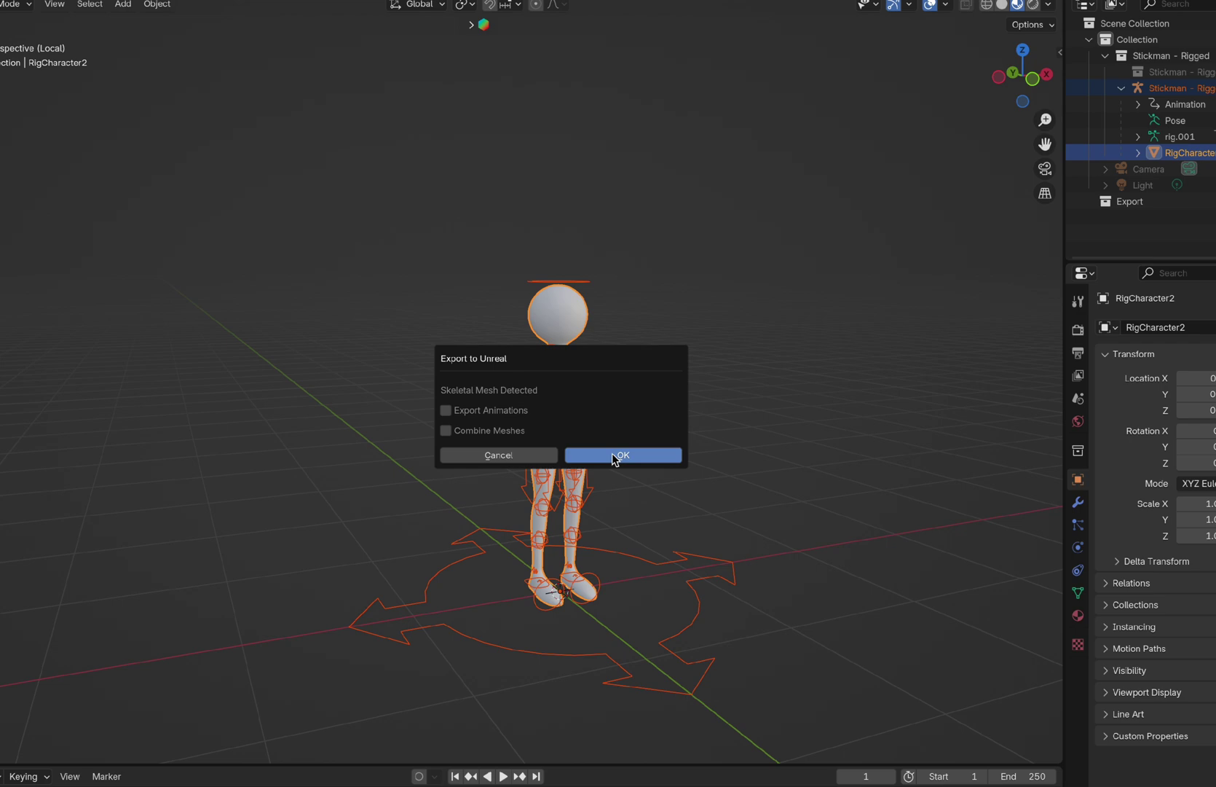
left_click(614, 456)
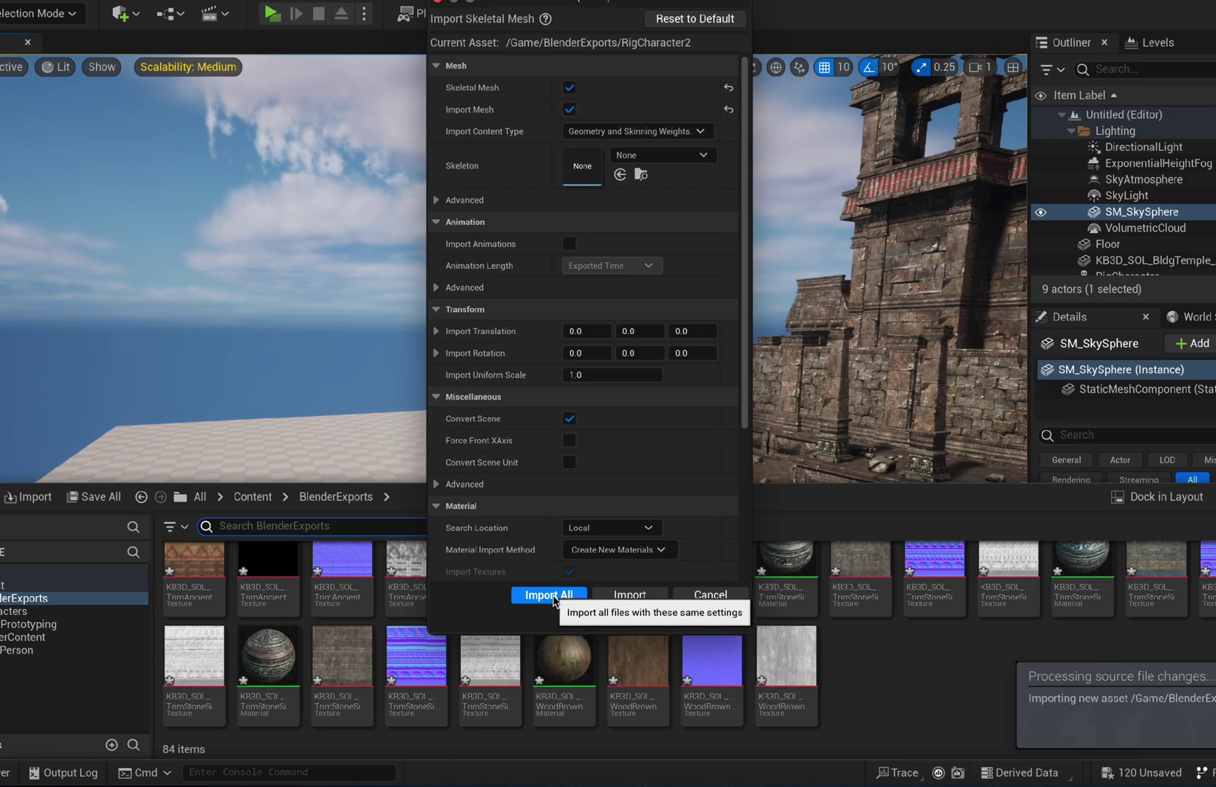
In Unreal Editor, import all the RigCharacter2 skeletal mesh files and open the imported skeleton asset
left_click(541, 646)
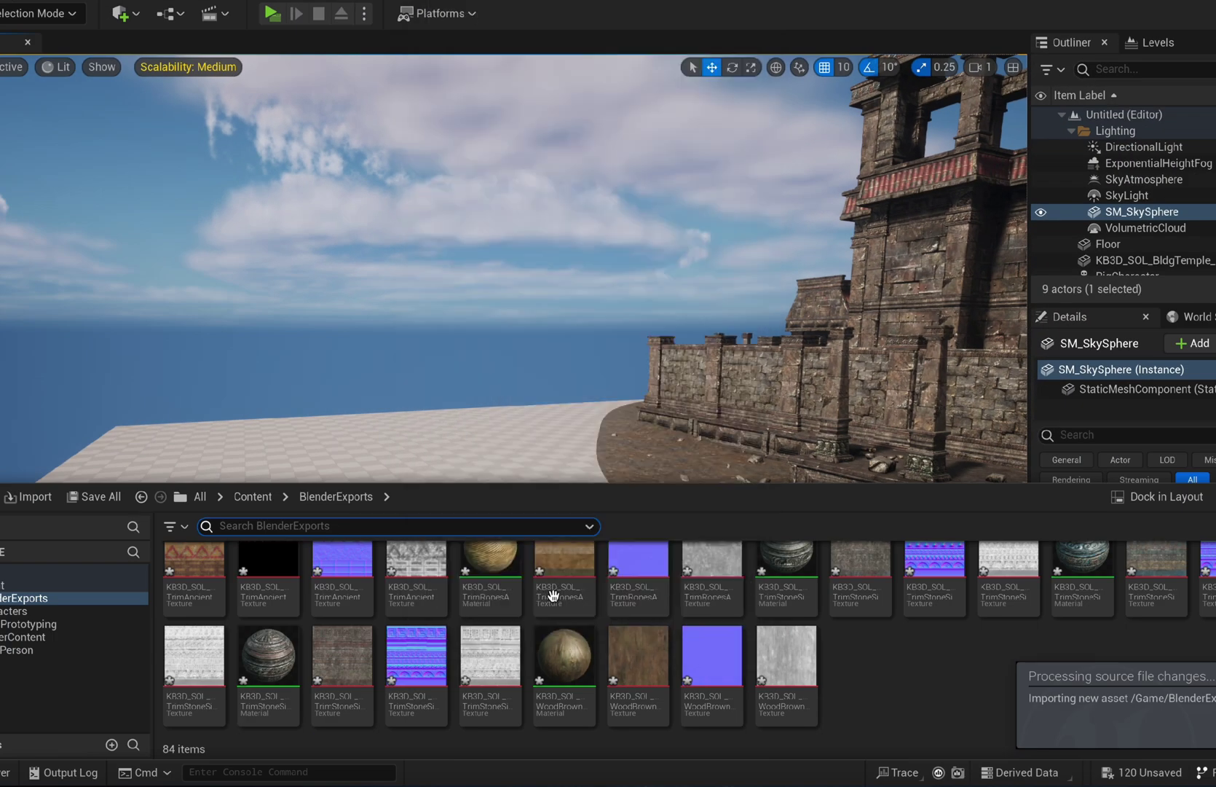
mouse_move(553, 594)
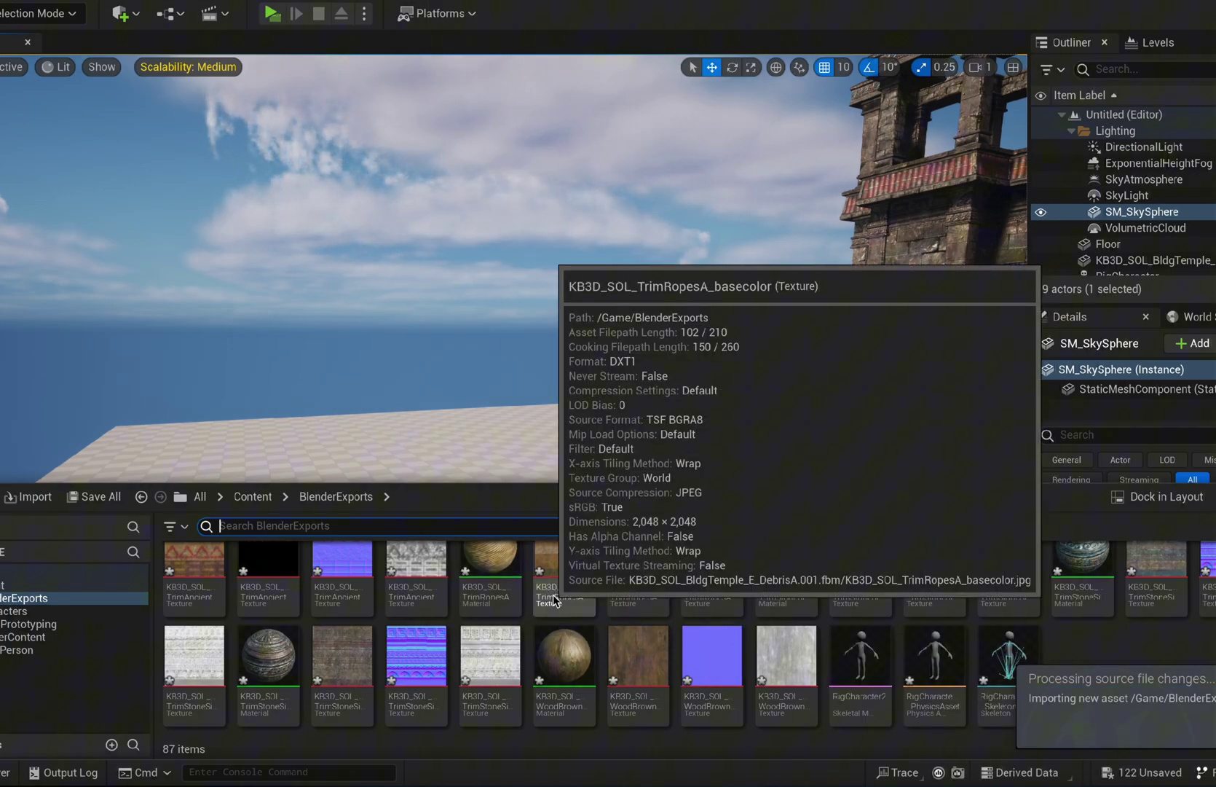
mouse_move(986, 704)
left_mouse_down()
mouse_move(437, 583)
mouse_move(979, 716)
left_mouse_up()
double_click(979, 716)
Examine the bones in the skeleton tree and try rotating the left thigh bone thigh_fk_L
left_click(29, 419)
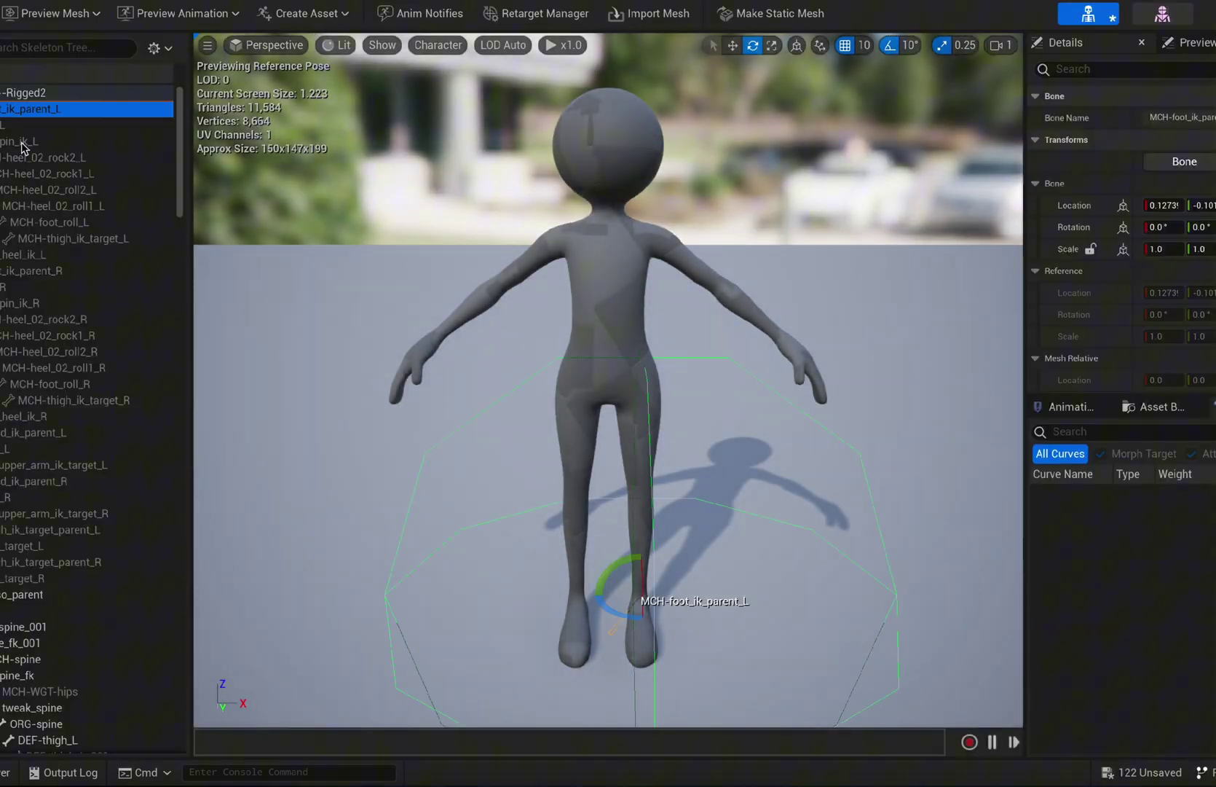
scroll(29, 421, "down", 10)
left_click(670, 355)
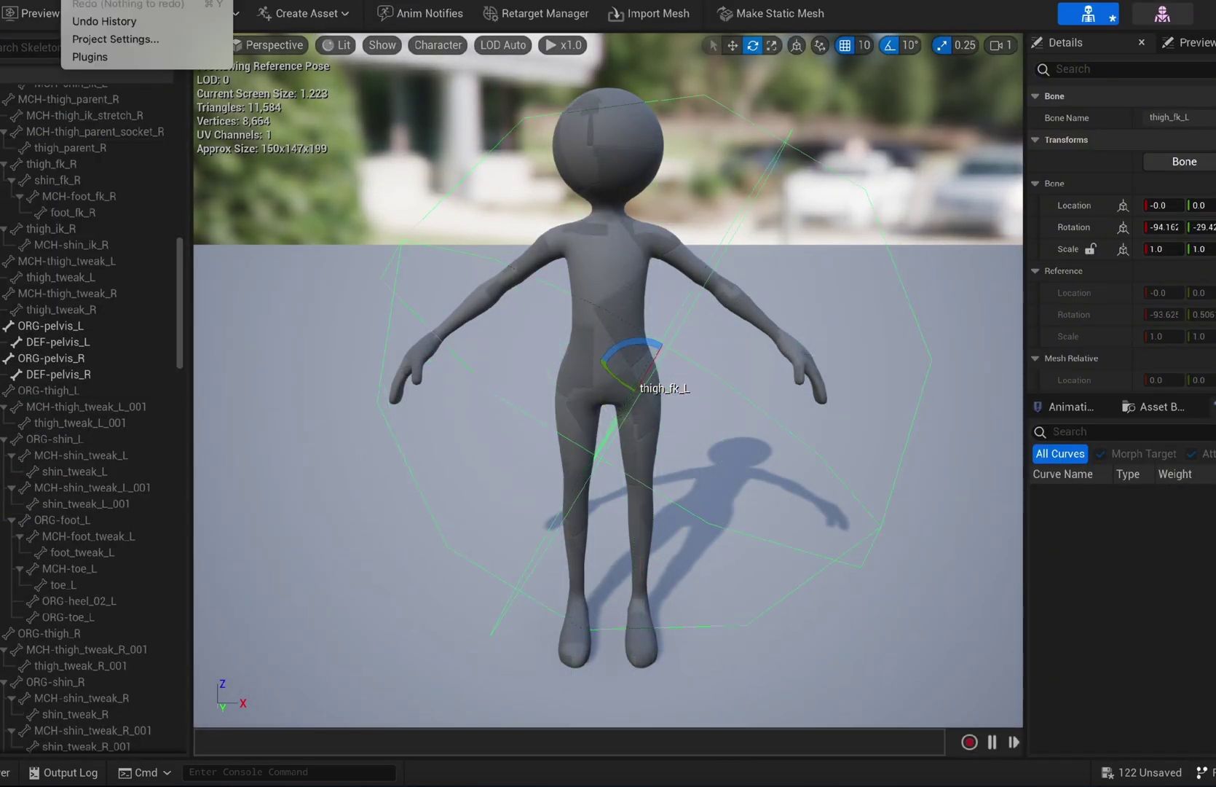